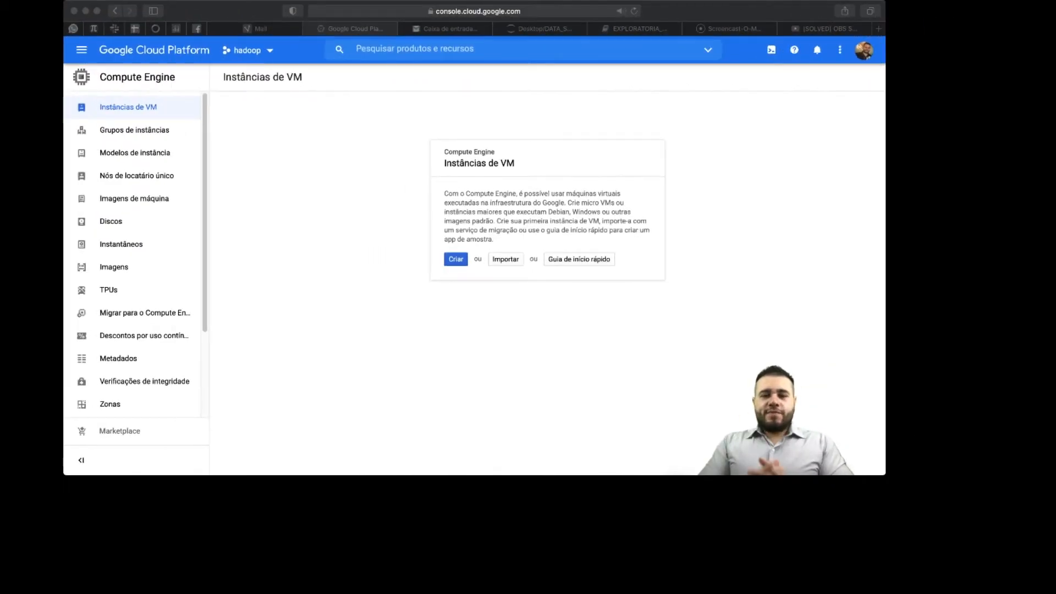
Step: Check the console's settings and utilities options, and review the recent notifications
{"action": "key", "text": "super+Tab"}
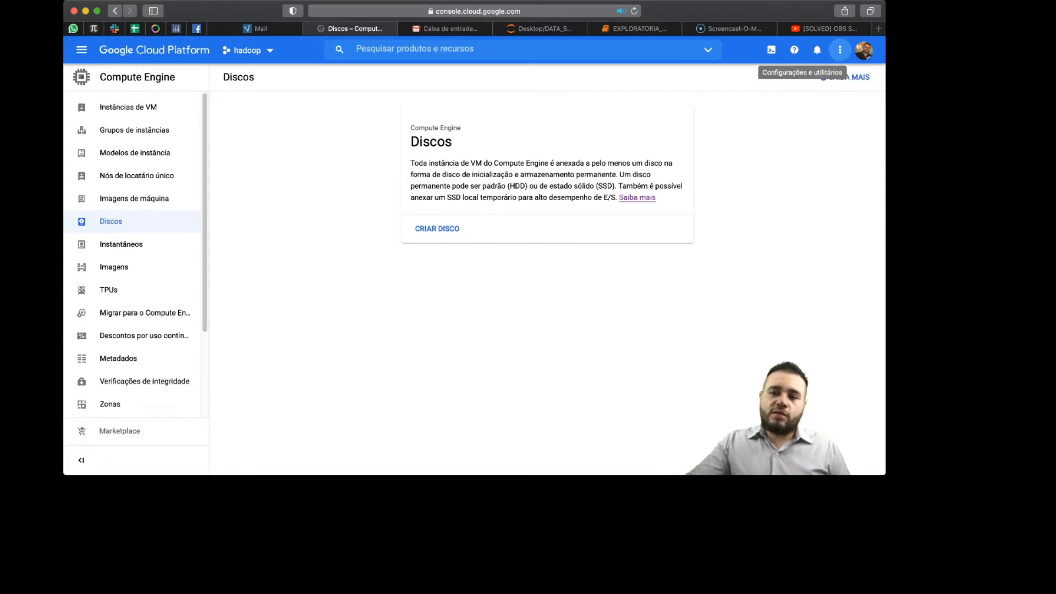
{"action": "left_click", "coordinate": [840, 50]}
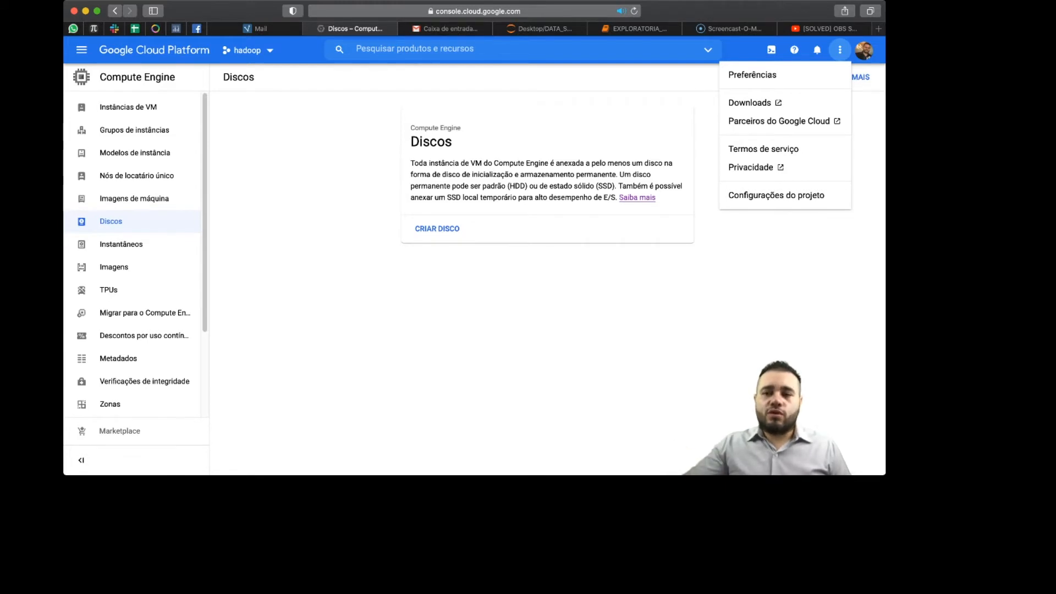
{"action": "left_click", "coordinate": [839, 50]}
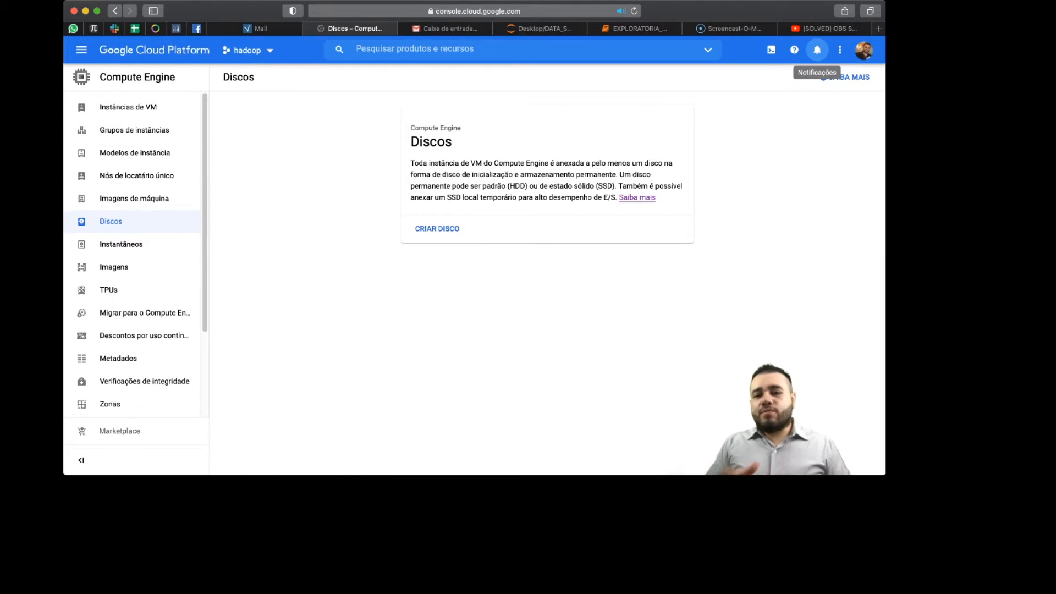
{"action": "left_click", "coordinate": [818, 50]}
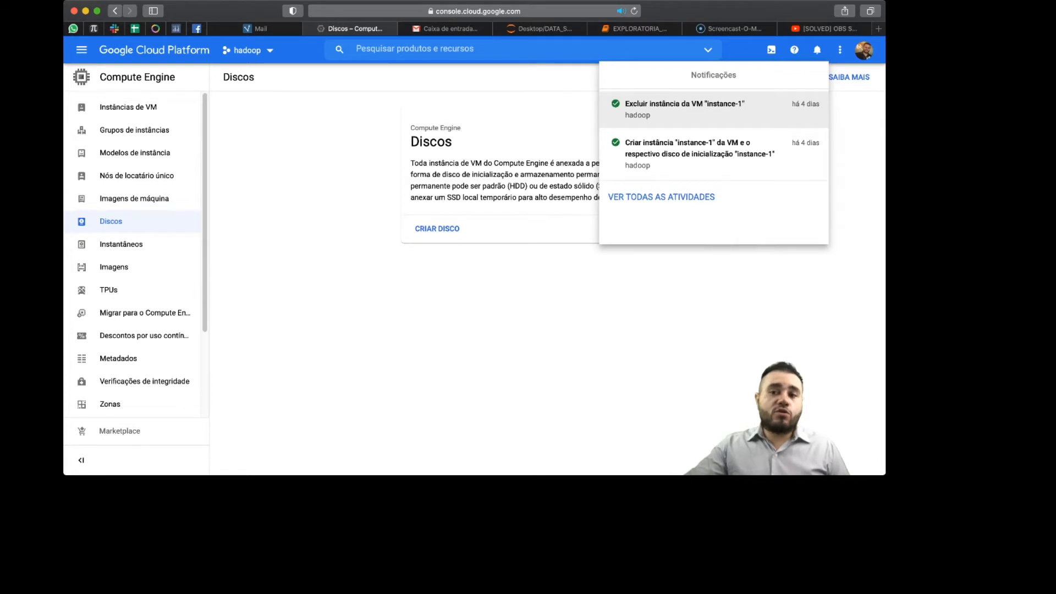
{"action": "left_click", "coordinate": [818, 50]}
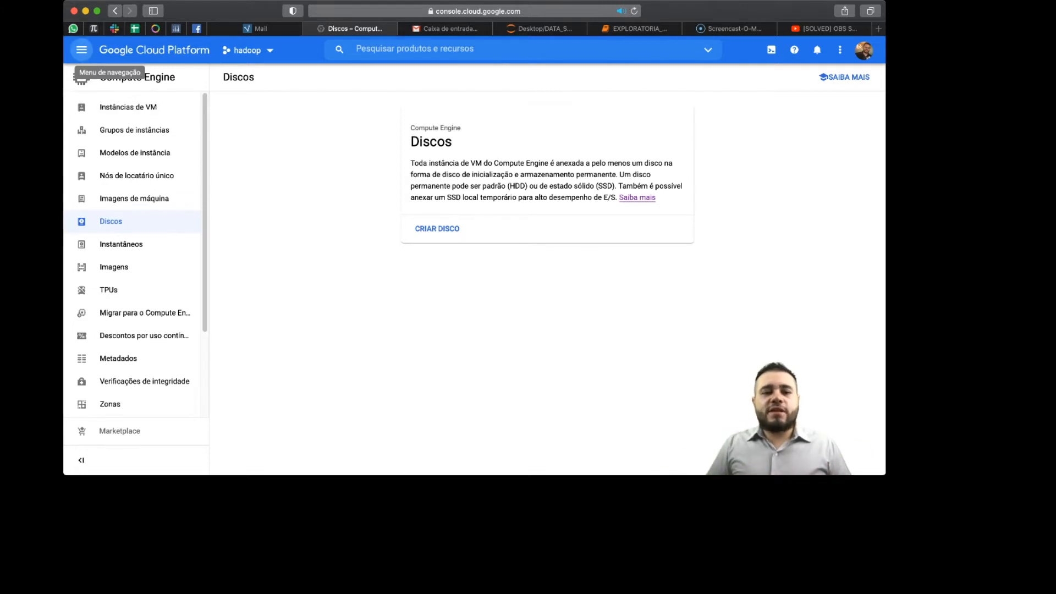
Step: Examine the services offered in the console's main navigation, including compute, storage, databases, networking, and APIs
{"action": "left_click", "coordinate": [82, 50]}
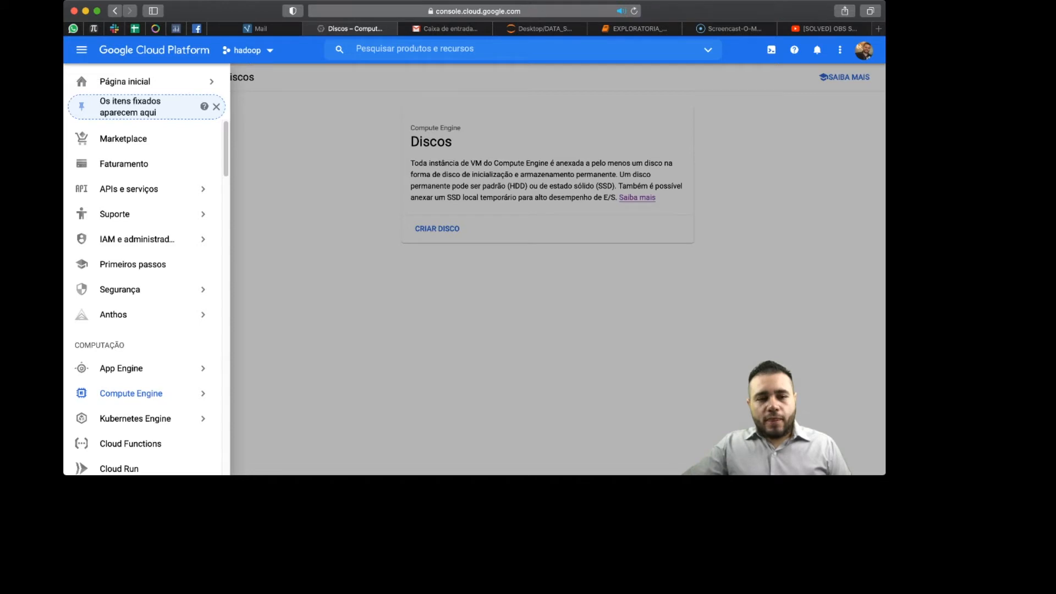
{"action": "mouse_move", "coordinate": [154, 82]}
{"action": "mouse_move", "coordinate": [165, 239]}
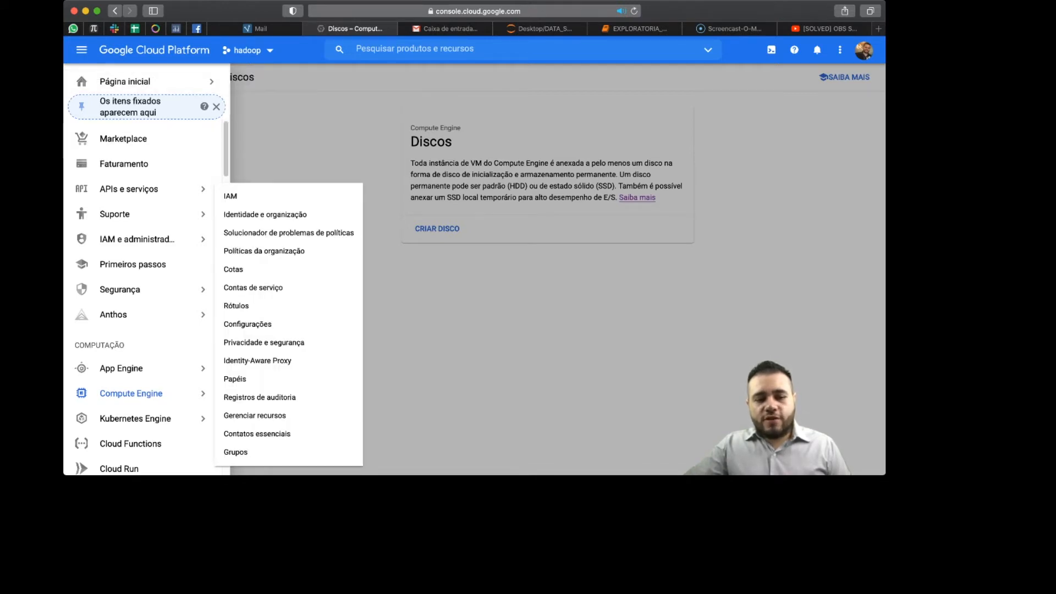
{"action": "scroll", "coordinate": [143, 275], "scroll_direction": "down", "scroll_amount": 5}
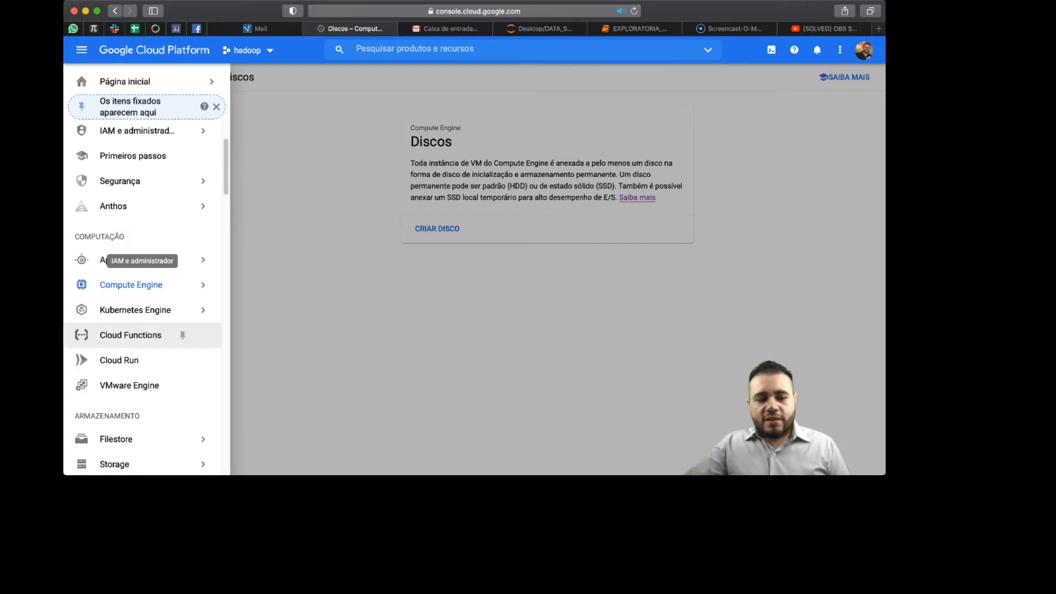
{"action": "scroll", "coordinate": [143, 275], "scroll_direction": "down", "scroll_amount": 2}
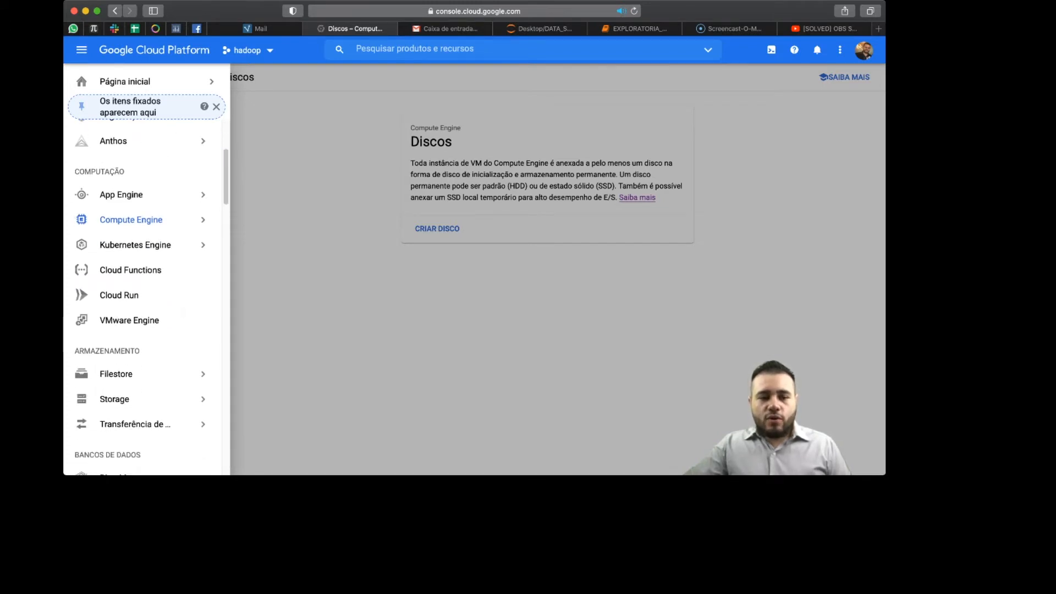
{"action": "scroll", "coordinate": [182, 260], "scroll_direction": "down", "scroll_amount": 11}
{"action": "mouse_move", "coordinate": [183, 260]}
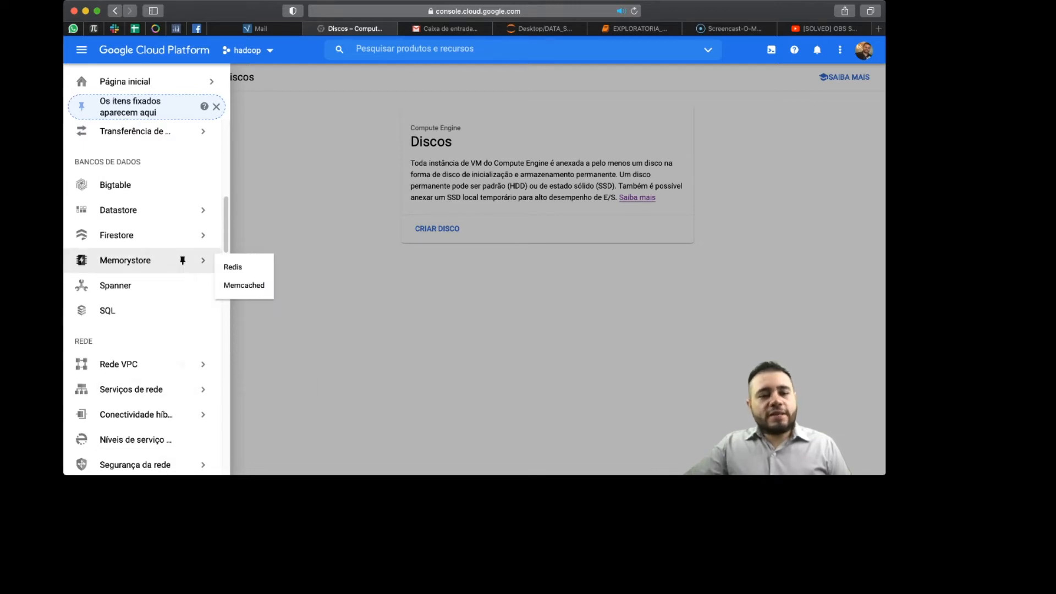
{"action": "scroll", "coordinate": [182, 363], "scroll_direction": "down", "scroll_amount": 2}
{"action": "scroll", "coordinate": [182, 363], "scroll_direction": "up", "scroll_amount": 6}
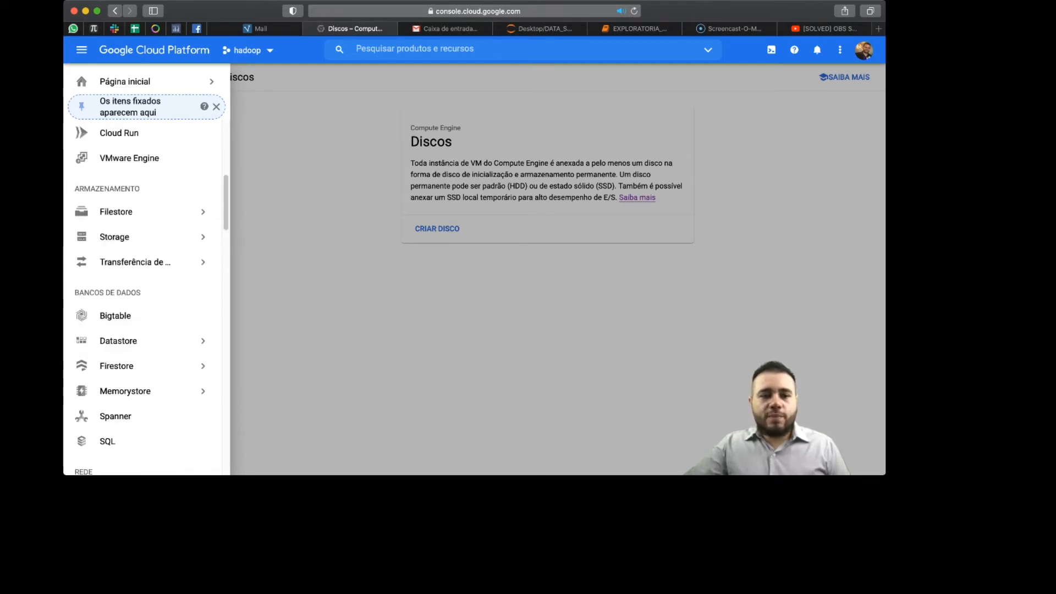
{"action": "scroll", "coordinate": [193, 366], "scroll_direction": "up", "scroll_amount": 12}
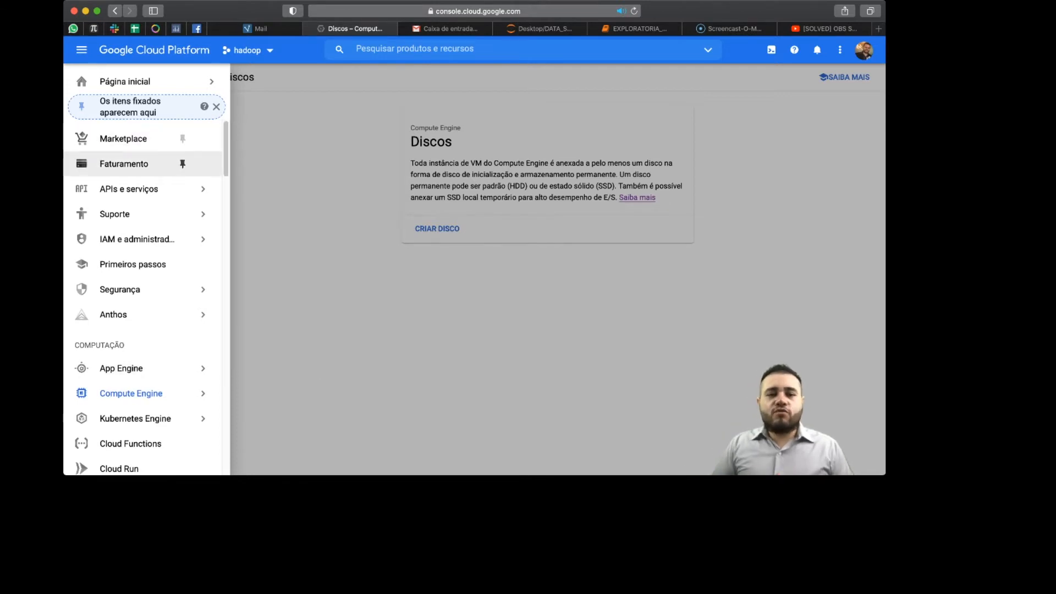
{"action": "mouse_move", "coordinate": [165, 315]}
{"action": "left_click", "coordinate": [183, 139]}
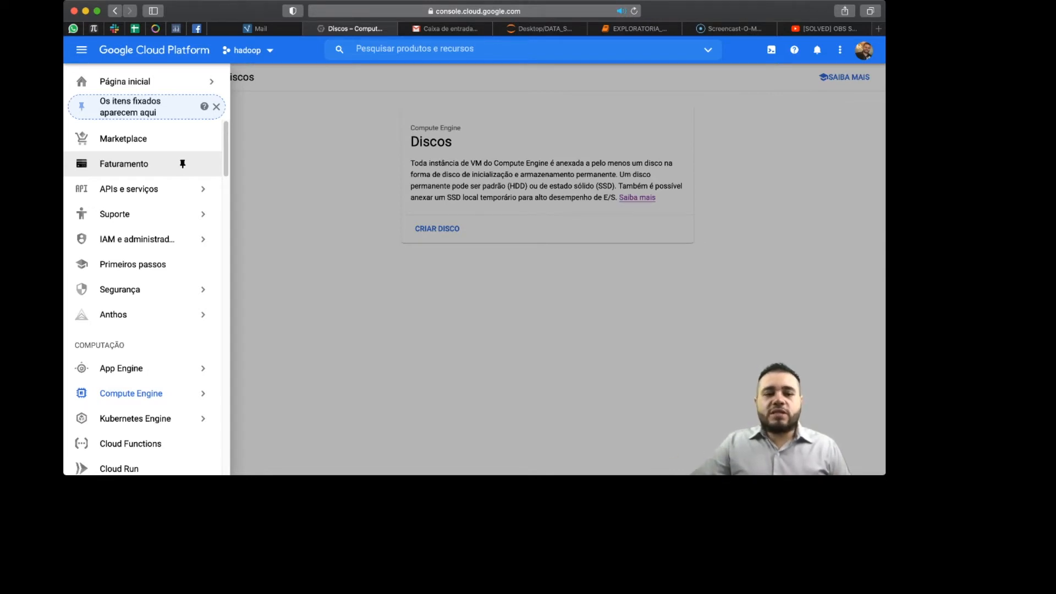
{"action": "mouse_move", "coordinate": [137, 188]}
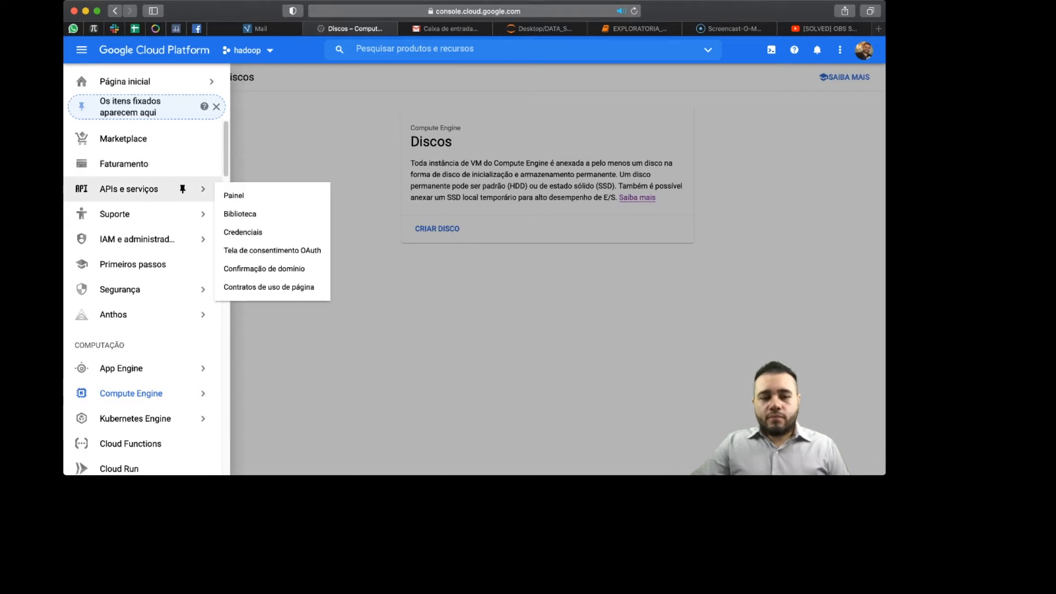
{"action": "mouse_move", "coordinate": [137, 214]}
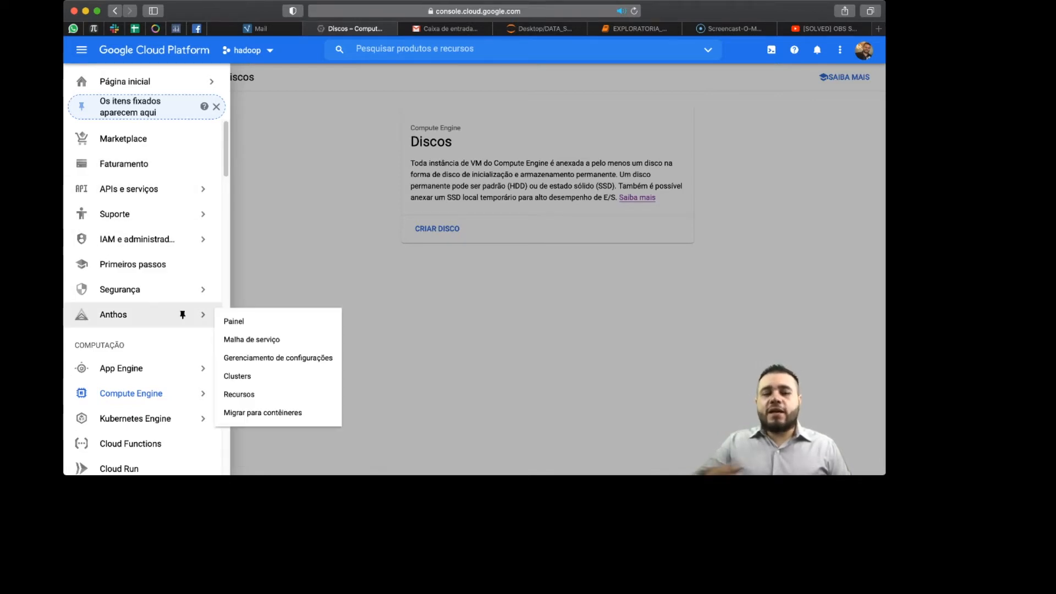
Step: Go to the Compute Engine VM instances page and start creating a new instance
{"action": "mouse_move", "coordinate": [137, 393]}
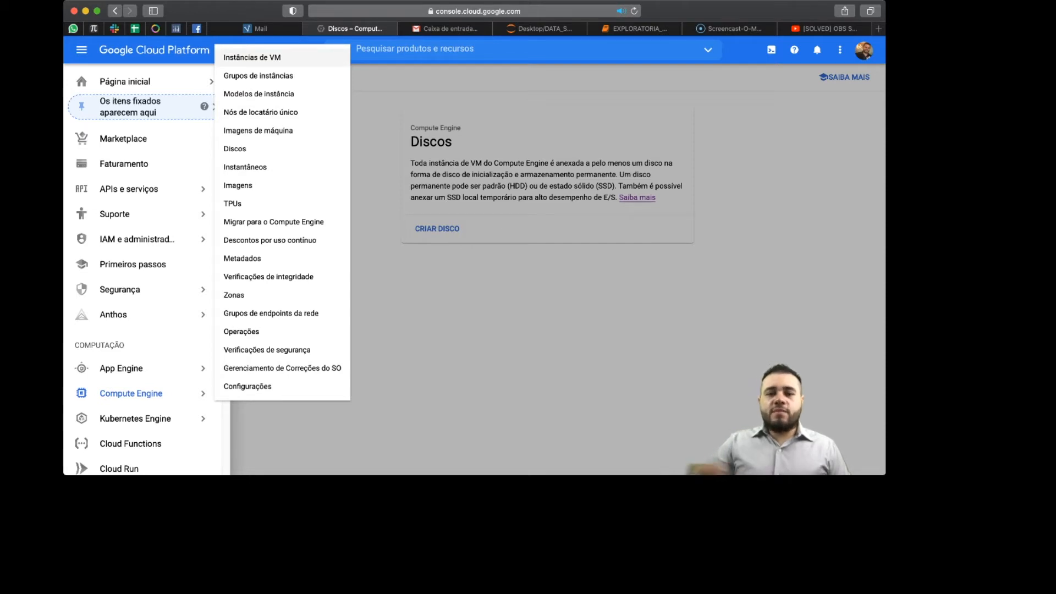
{"action": "left_click", "coordinate": [252, 57]}
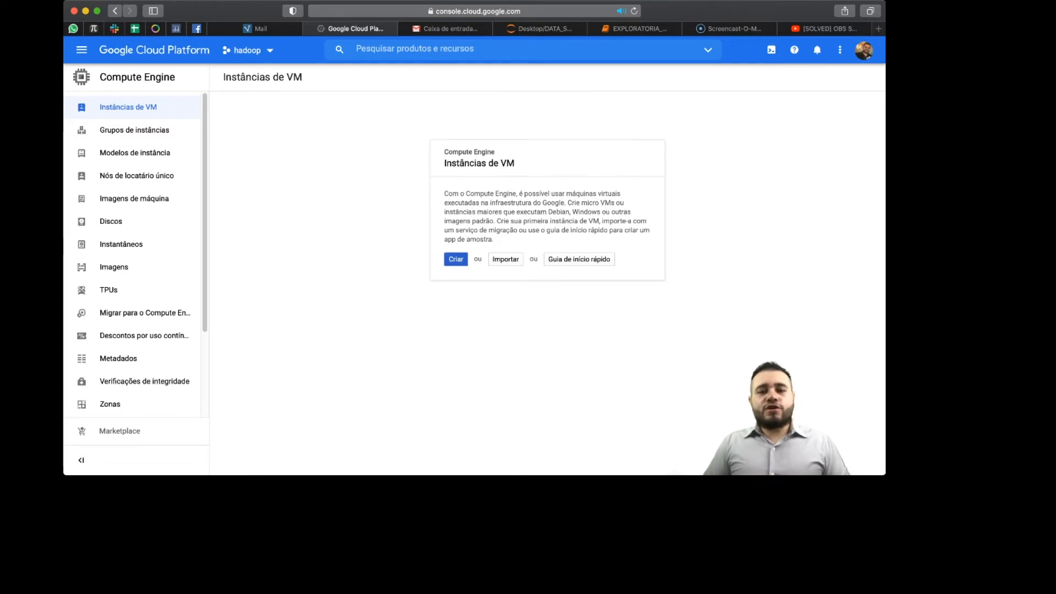
{"action": "left_click", "coordinate": [456, 259]}
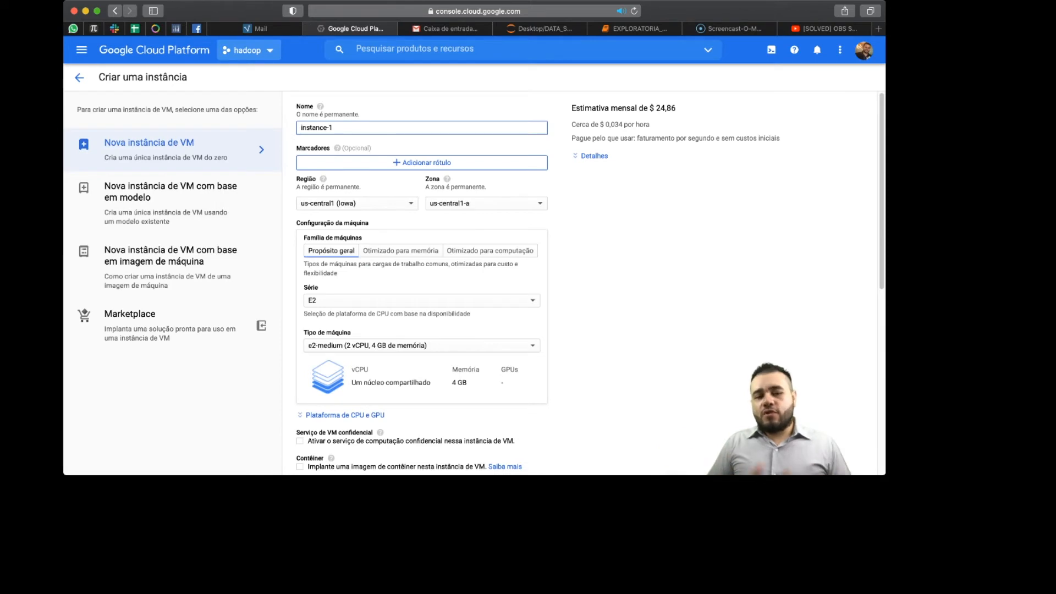
Step: Reselect the hadoop project and reopen the form for creating a VM instance
{"action": "left_click", "coordinate": [248, 50]}
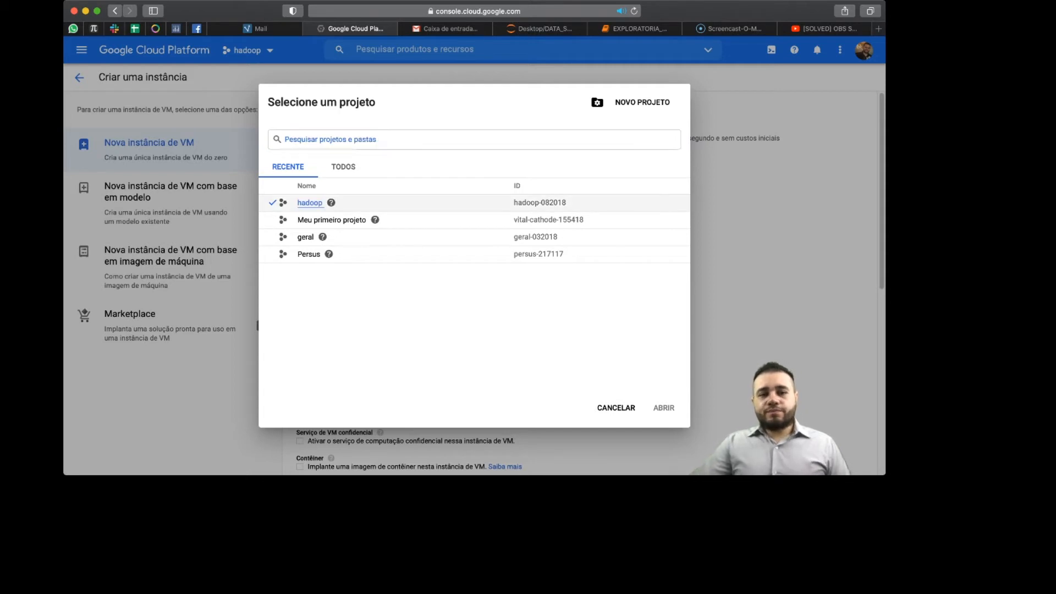
{"action": "left_click", "coordinate": [310, 203]}
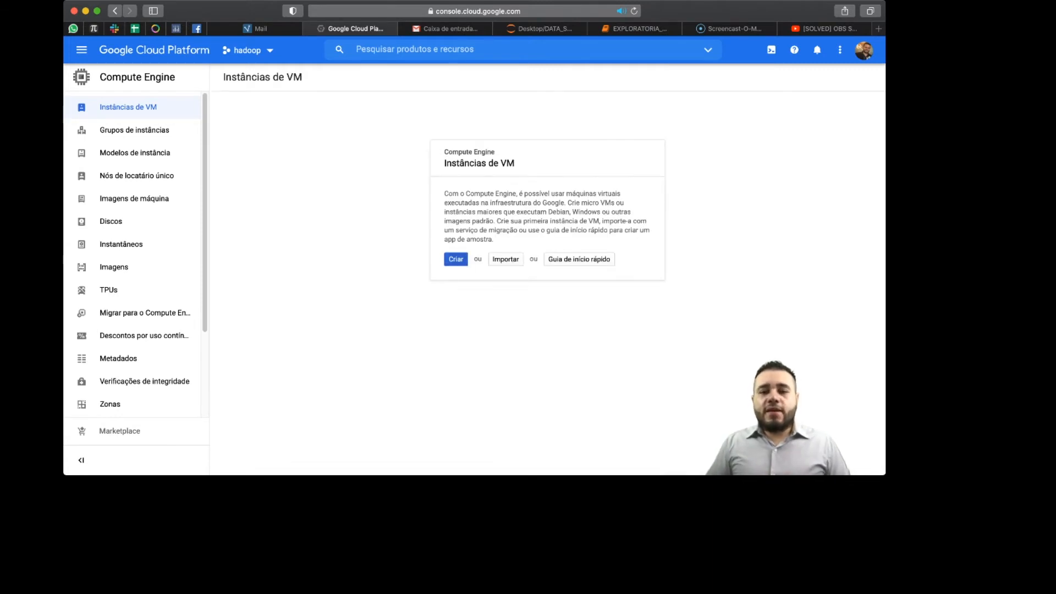
{"action": "left_click", "coordinate": [456, 259]}
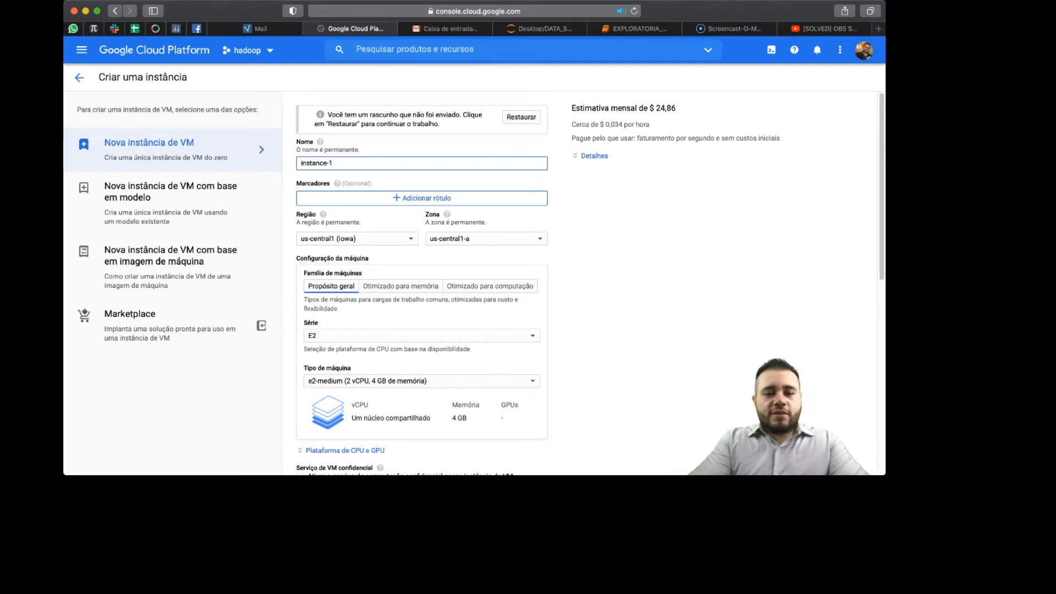
Step: Try to name the new instance maestriadado_vm_1 in place of the default name
{"action": "key", "text": "BackSpace"}
{"action": "key", "text": "BackSpace"}
{"action": "key", "text": "BackSpace"}
{"action": "key", "text": "BackSpace"}
{"action": "key", "text": "BackSpace"}
{"action": "key", "text": "BackSpace"}
{"action": "key", "text": "BackSpace"}
{"action": "key", "text": "BackSpace"}
{"action": "key", "text": "BackSpace"}
{"action": "key", "text": "BackSpace"}
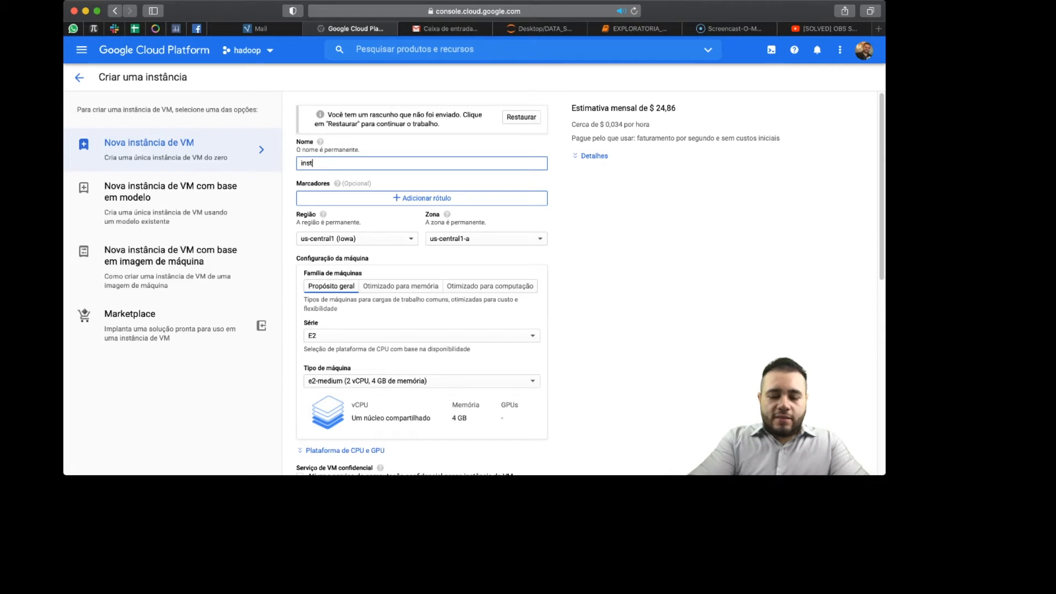
{"action": "type", "text": "maestriadado"}
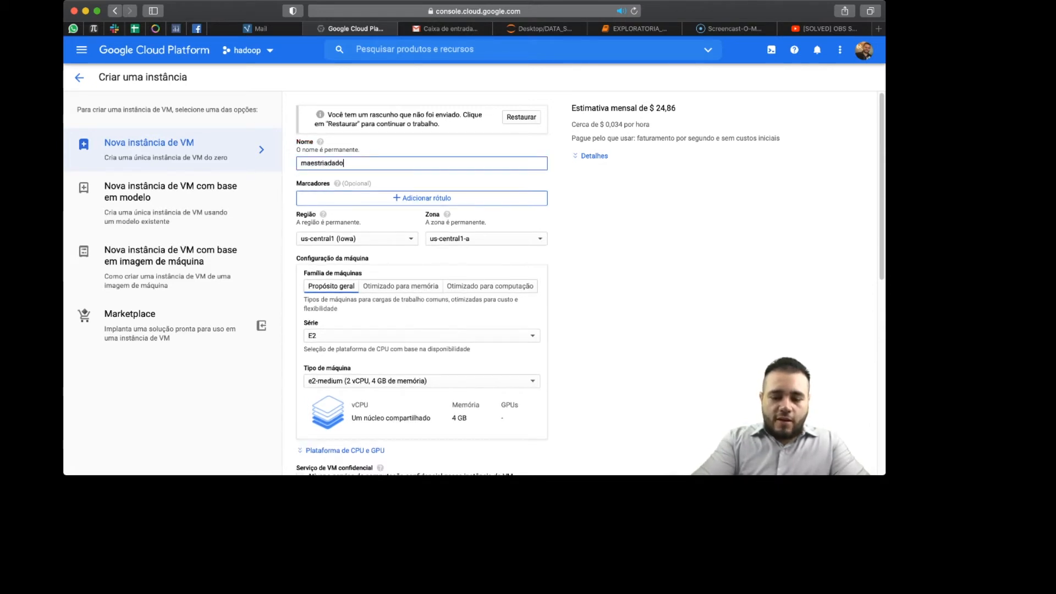
{"action": "type", "text": "_v"}
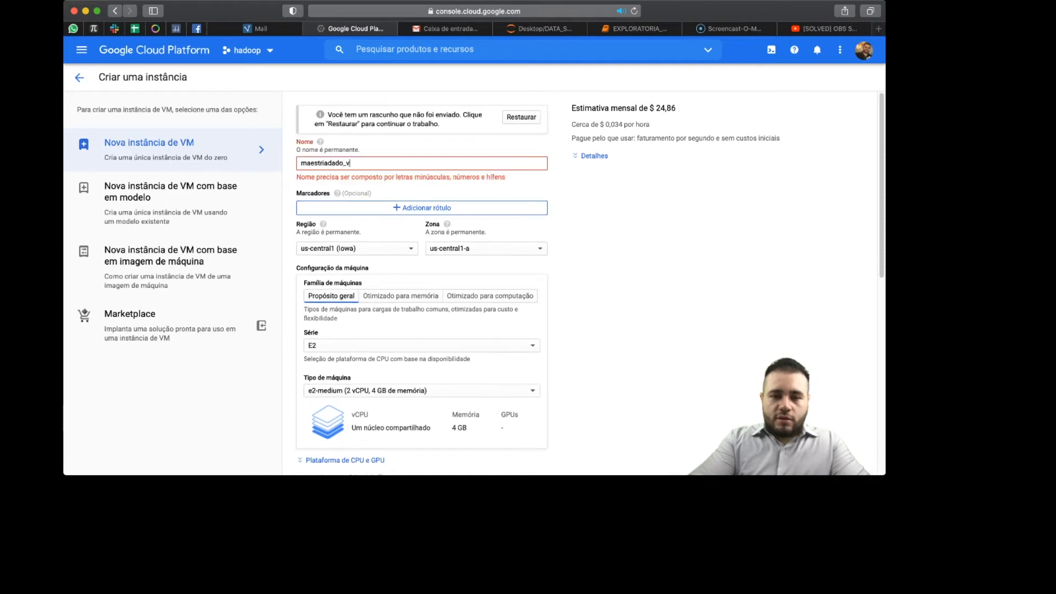
{"action": "type", "text": "m_"}
Step: Try maestriadadoVm1 as the instance name, without underscores
{"action": "key", "text": "BackSpace"}
{"action": "key", "text": "BackSpace"}
{"action": "key", "text": "BackSpace"}
{"action": "key", "text": "BackSpace"}
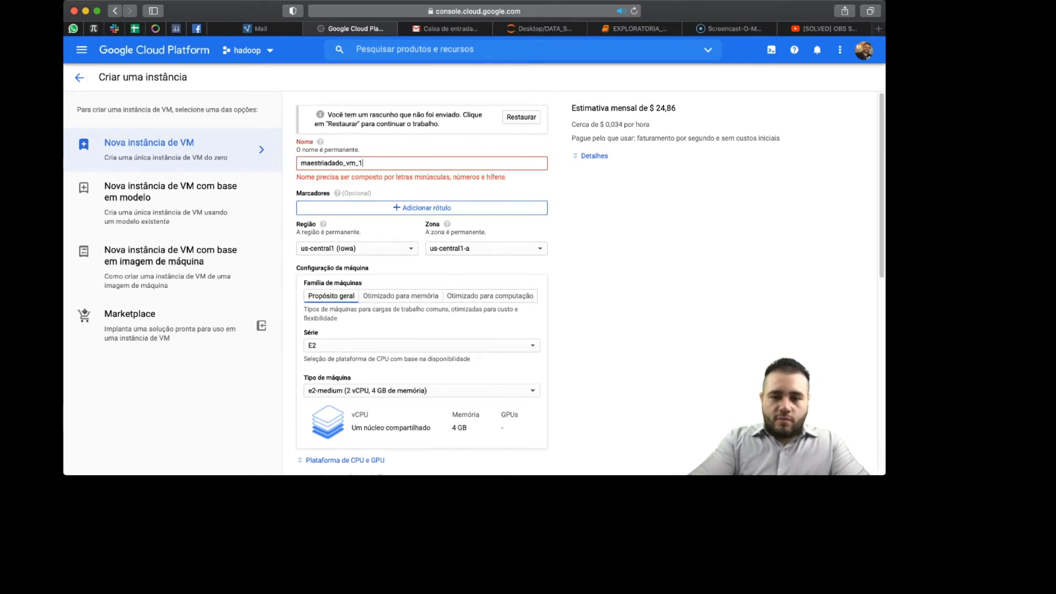
{"action": "type", "text": "Vm1"}
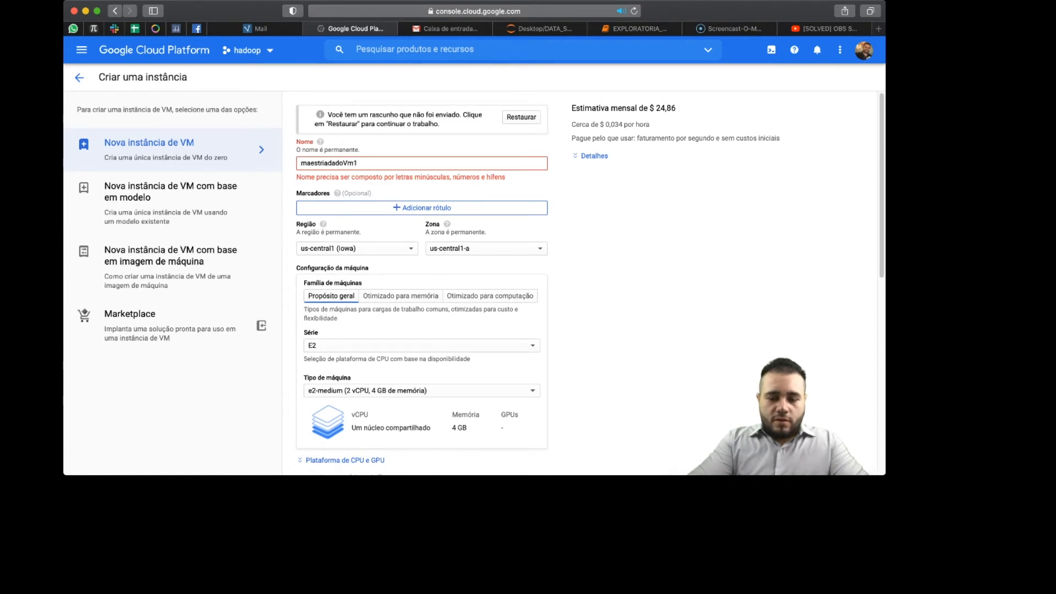
Step: Shorten the instance name to maestriavm1, using only lowercase letters and a number
{"action": "key", "text": "BackSpace"}
{"action": "key", "text": "BackSpace"}
{"action": "key", "text": "BackSpace"}
{"action": "key", "text": "BackSpace"}
{"action": "key", "text": "BackSpace"}
{"action": "key", "text": "BackSpace"}
{"action": "key", "text": "BackSpace"}
{"action": "type", "text": "vm1"}
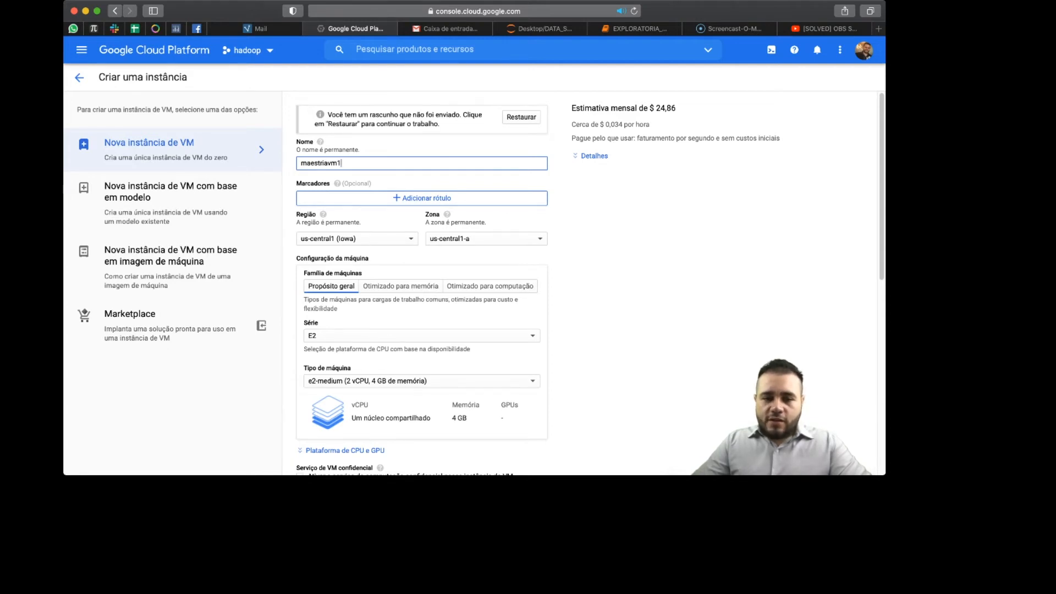
Step: Review the available regions and set the instance's region to us-east1 (Carolina do Sul)
{"action": "left_click", "coordinate": [358, 239]}
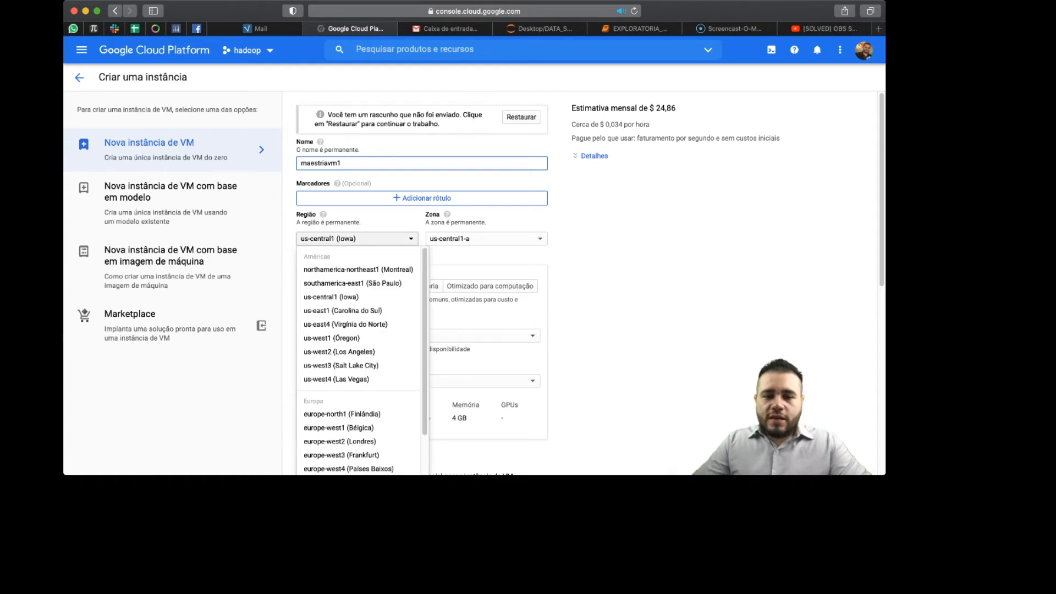
{"action": "scroll", "coordinate": [358, 330], "scroll_direction": "down", "scroll_amount": 8}
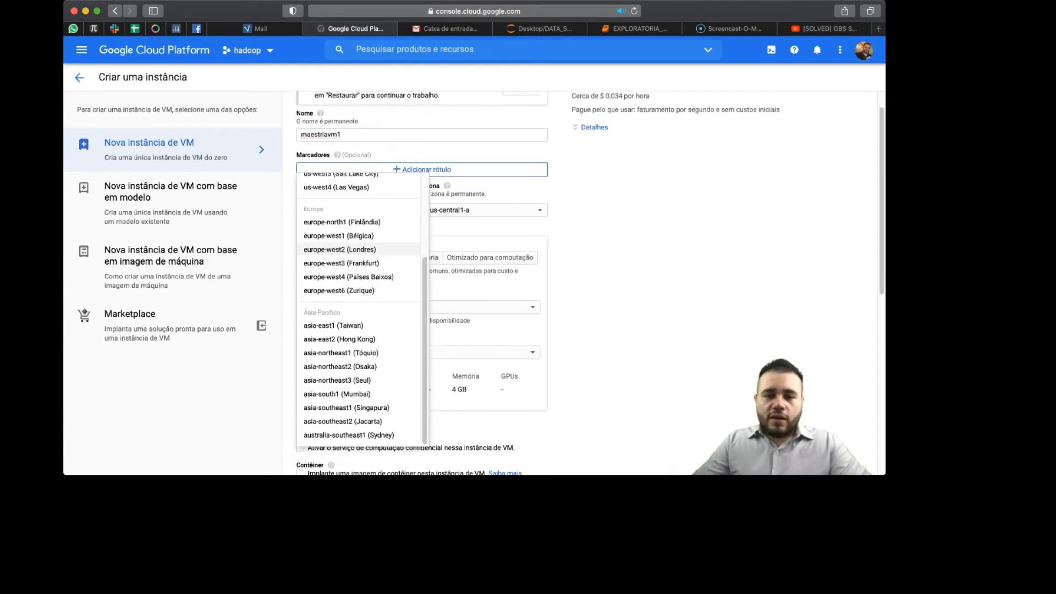
{"action": "scroll", "coordinate": [358, 256], "scroll_direction": "up", "scroll_amount": 5}
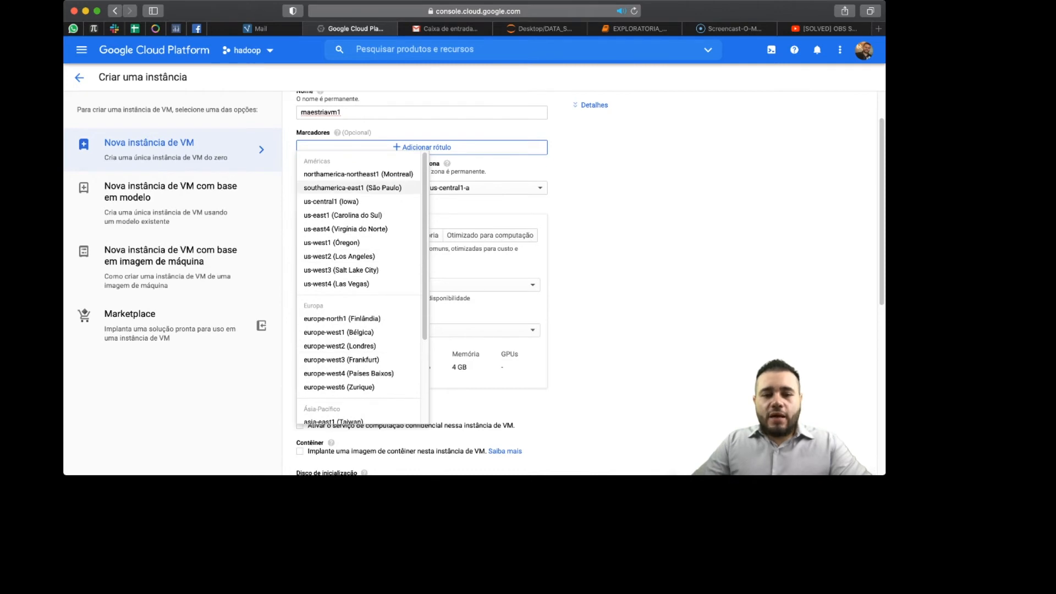
{"action": "scroll", "coordinate": [358, 264], "scroll_direction": "down", "scroll_amount": 8}
{"action": "scroll", "coordinate": [357, 277], "scroll_direction": "up", "scroll_amount": 8}
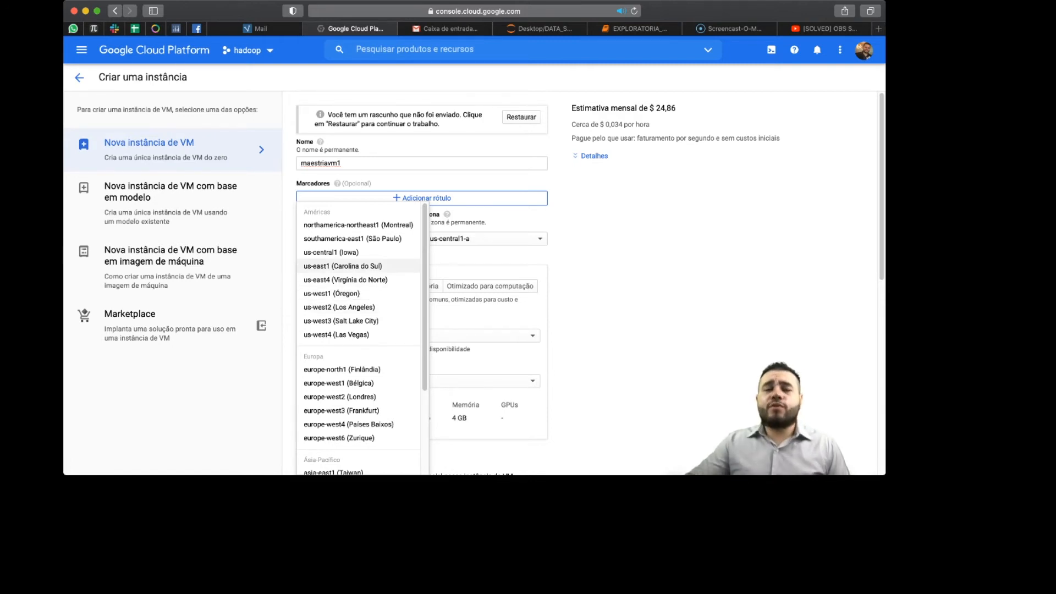
{"action": "left_click", "coordinate": [343, 266]}
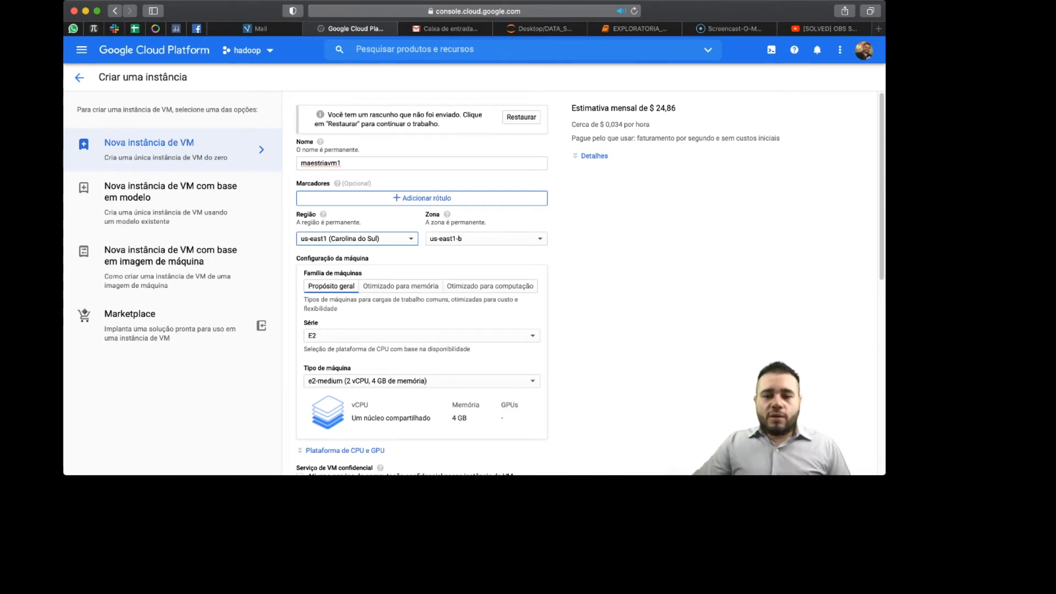
Step: Choose us-east1-b as the instance's zone
{"action": "left_click", "coordinate": [486, 238]}
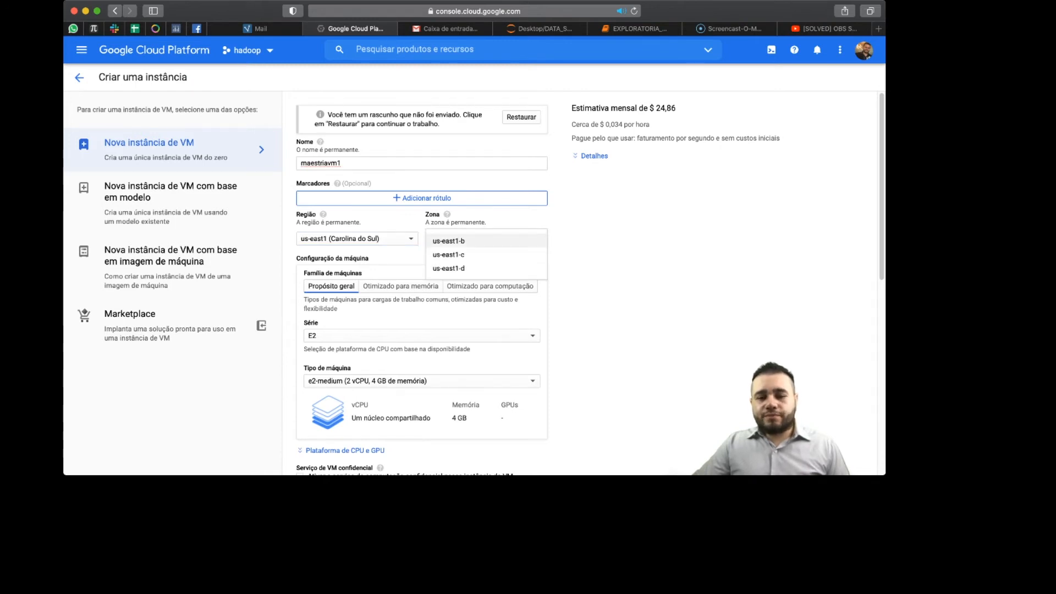
{"action": "key", "text": "Return"}
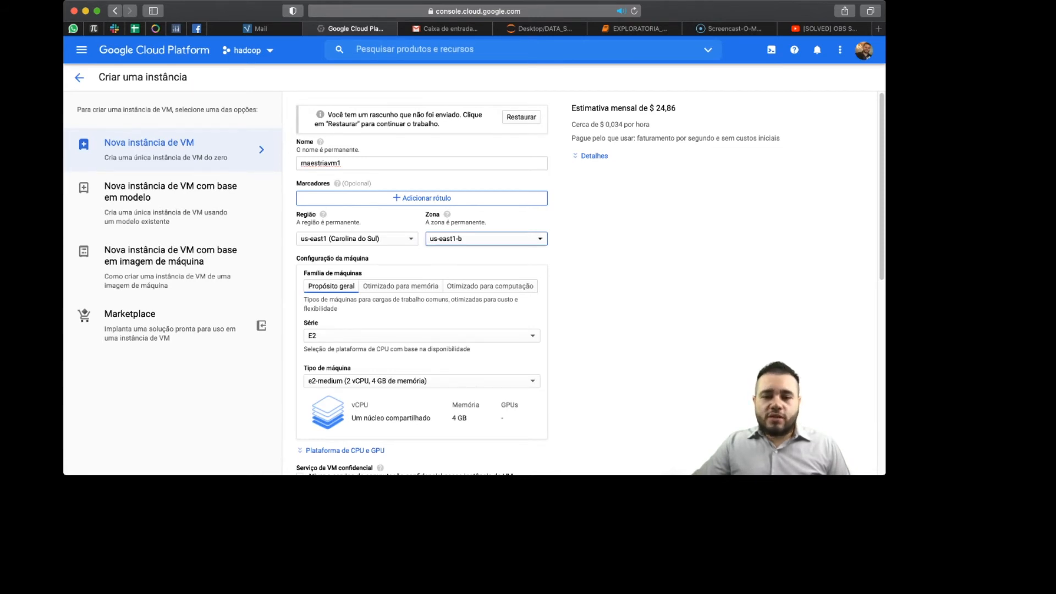
{"action": "scroll", "coordinate": [589, 283], "scroll_direction": "down", "scroll_amount": 1}
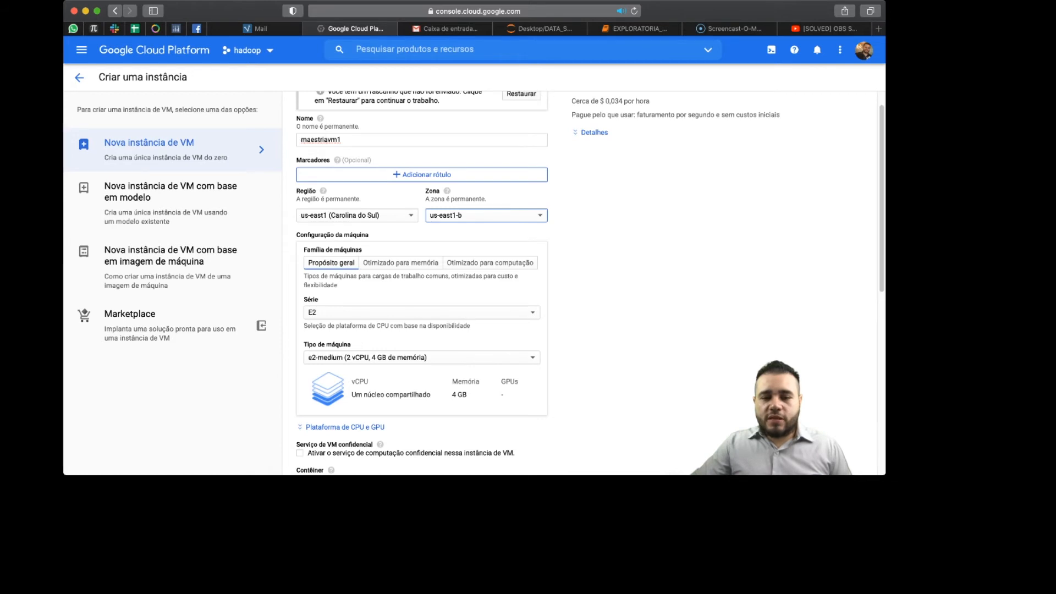
Step: Configure the instance as a general-purpose N1-series machine of type n1-standard-2 (2 vCPU, 7,5 GB de memória)
{"action": "left_click", "coordinate": [400, 263]}
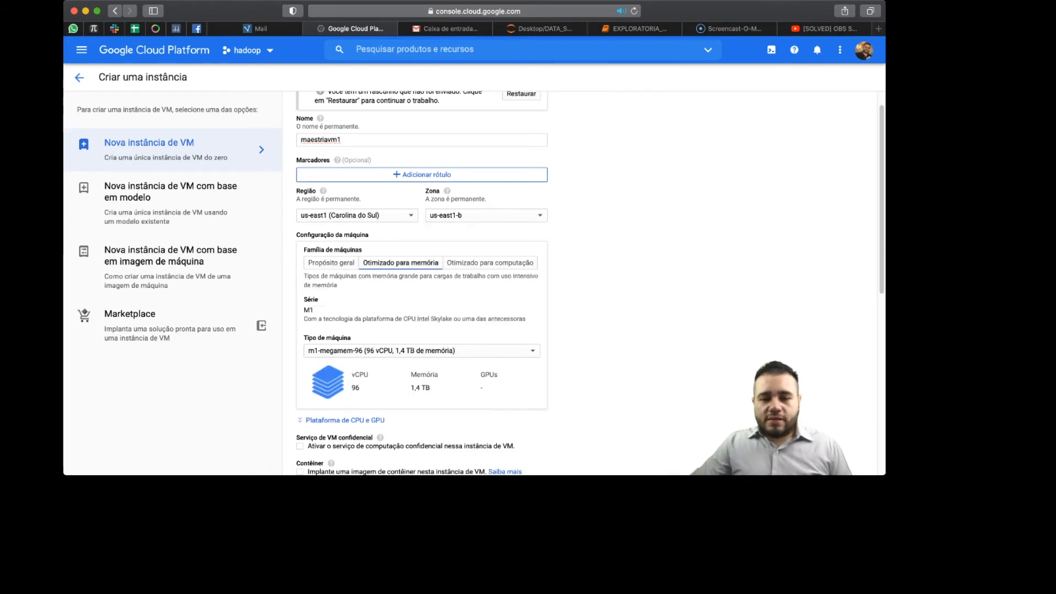
{"action": "left_click", "coordinate": [331, 262]}
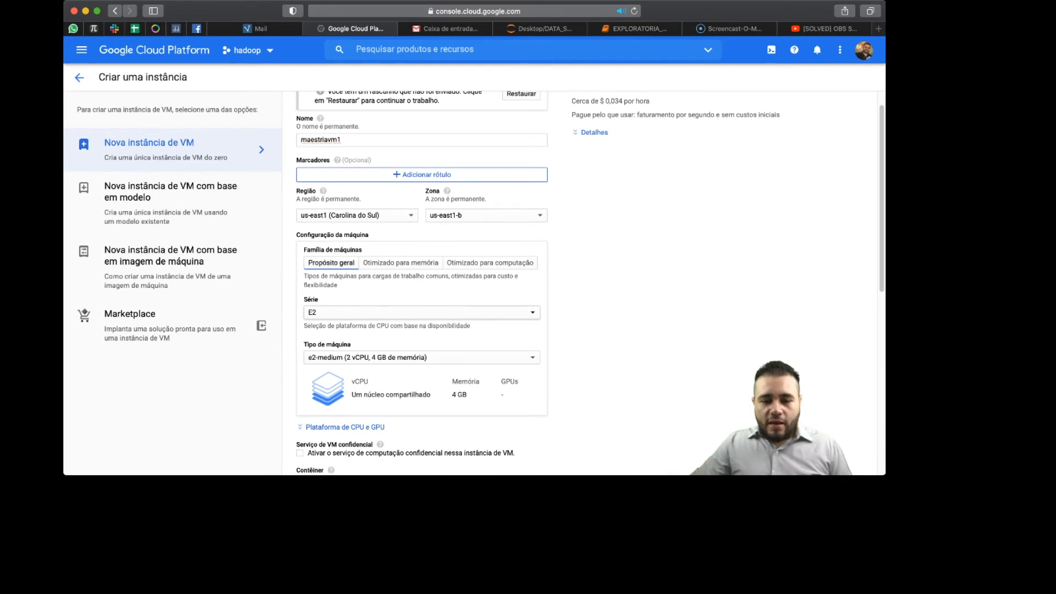
{"action": "left_click", "coordinate": [422, 312]}
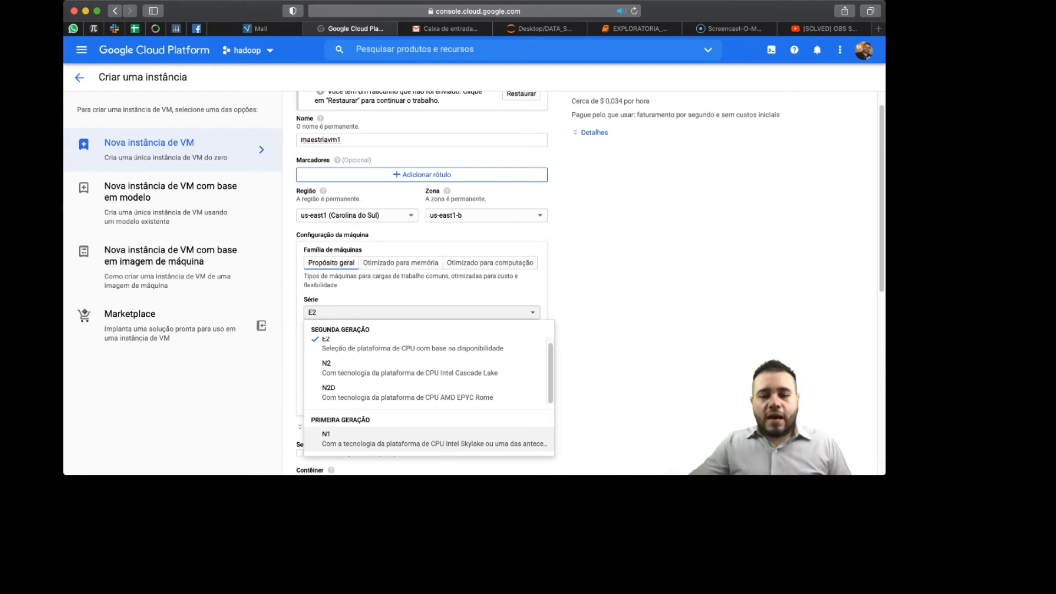
{"action": "left_click", "coordinate": [435, 439]}
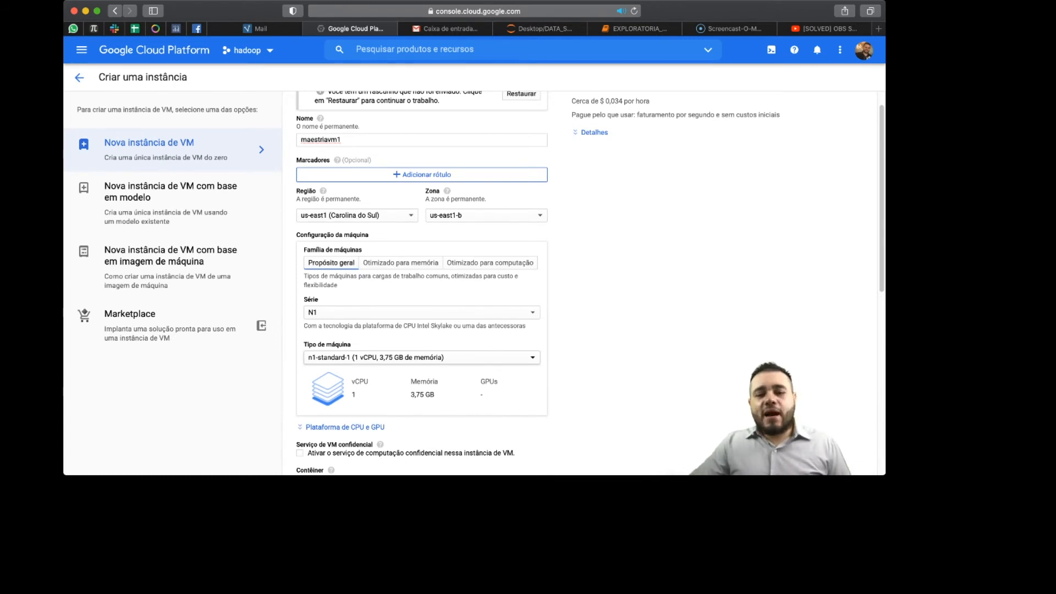
{"action": "left_click", "coordinate": [422, 357]}
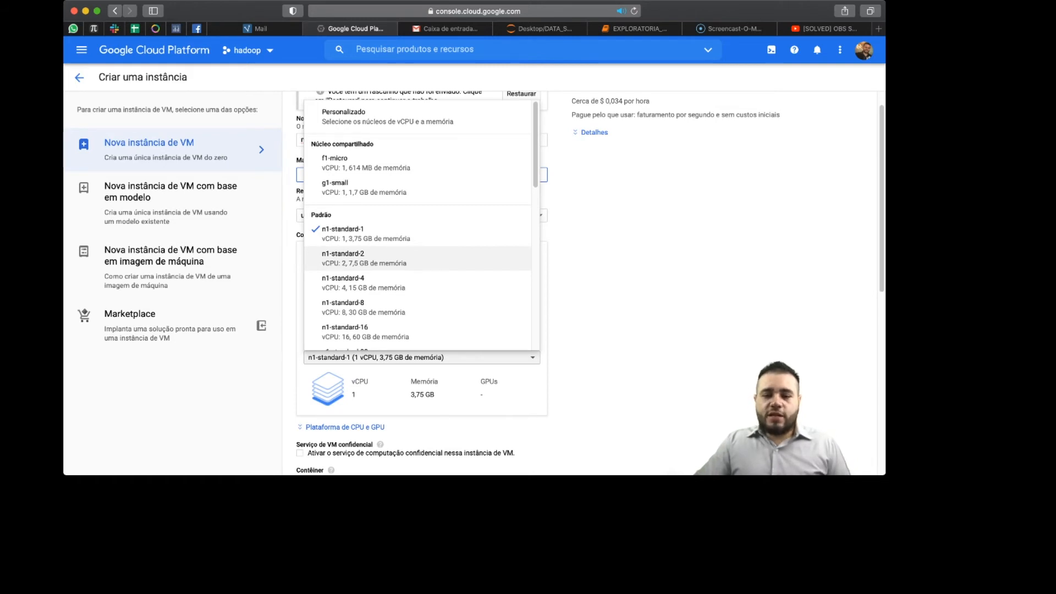
{"action": "left_click", "coordinate": [364, 258]}
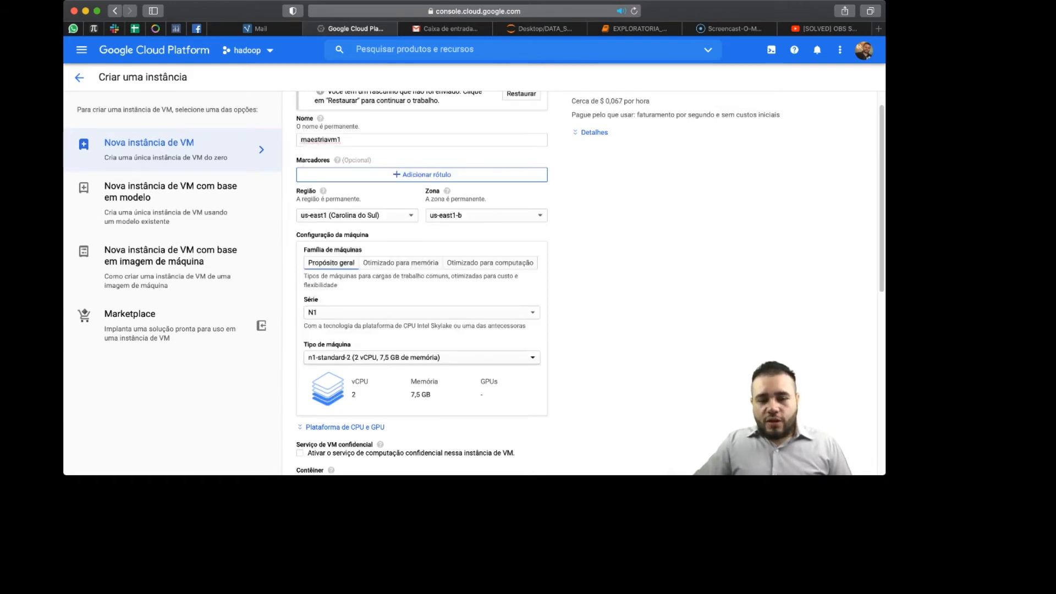
Step: Change the boot disk's public image to the CentOS operating system, version CentOS 7
{"action": "scroll", "coordinate": [474, 282], "scroll_direction": "down", "scroll_amount": 1}
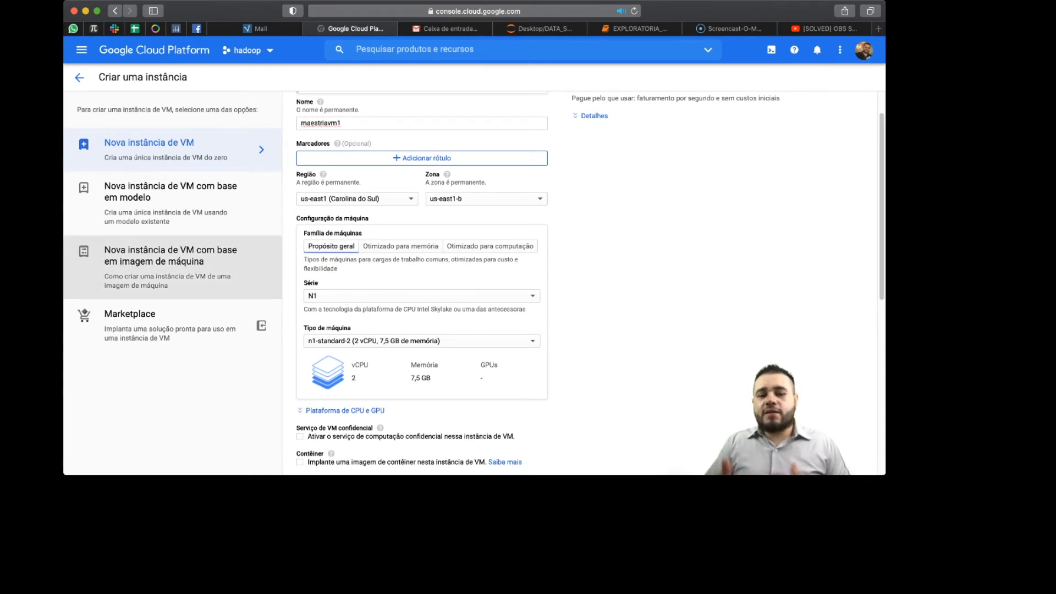
{"action": "scroll", "coordinate": [422, 282], "scroll_direction": "down", "scroll_amount": 1}
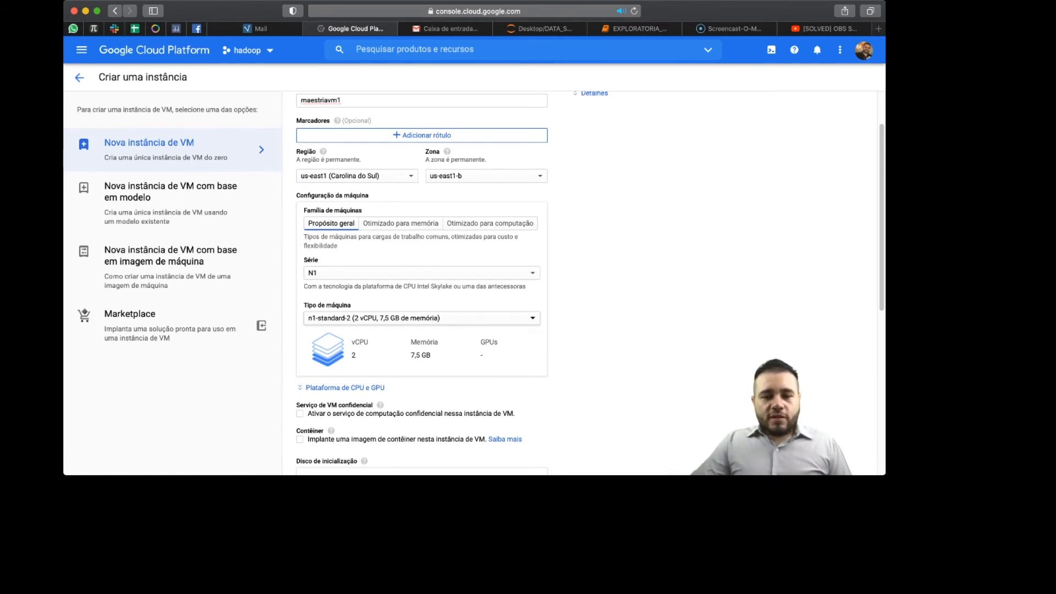
{"action": "scroll", "coordinate": [422, 284], "scroll_direction": "down", "scroll_amount": 5}
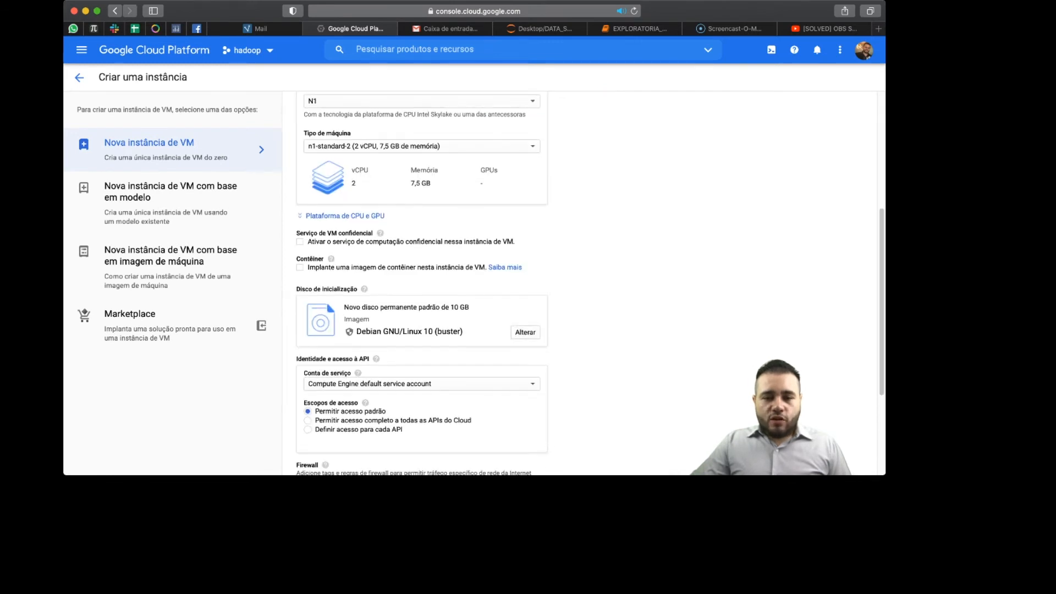
{"action": "scroll", "coordinate": [422, 283], "scroll_direction": "down", "scroll_amount": 1}
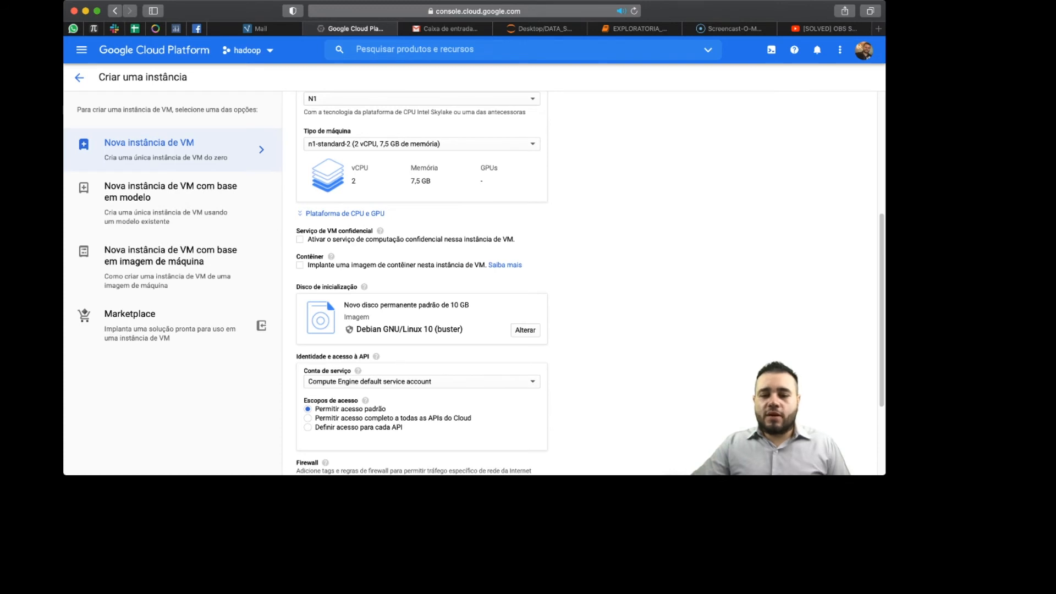
{"action": "scroll", "coordinate": [589, 280], "scroll_direction": "down", "scroll_amount": 1}
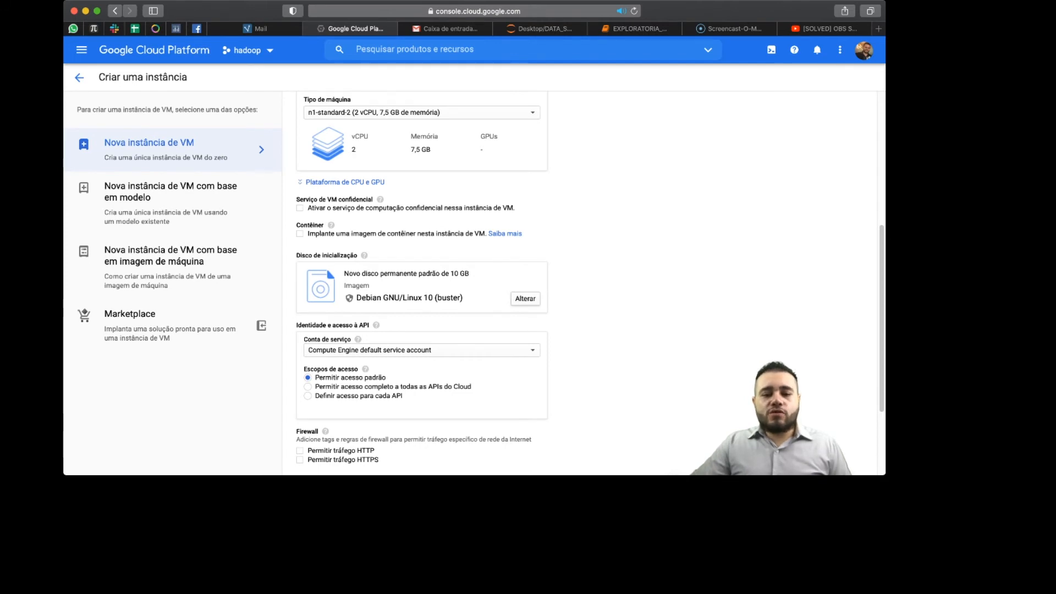
{"action": "left_click", "coordinate": [525, 298]}
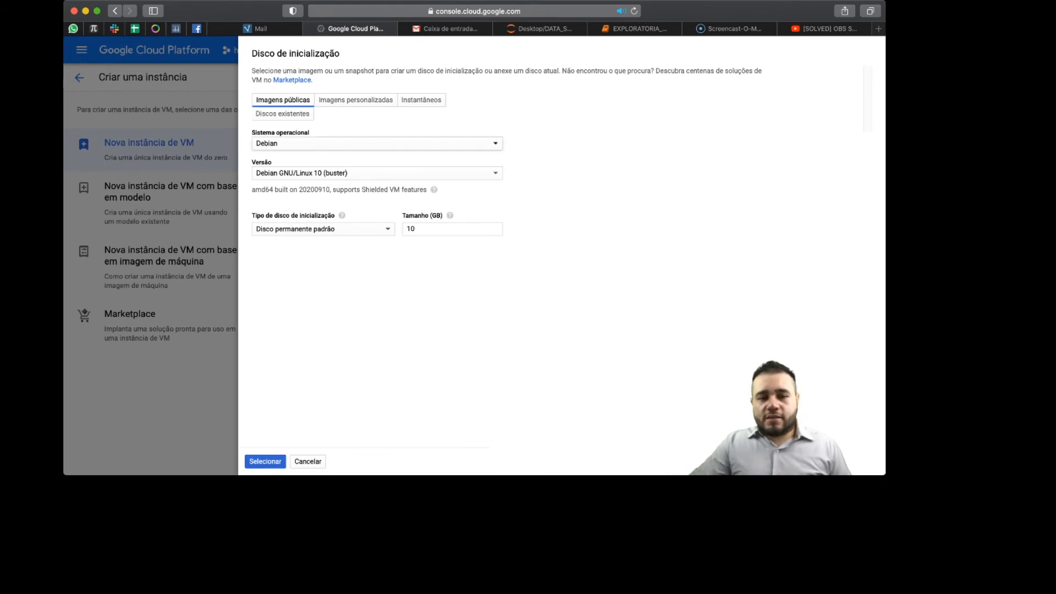
{"action": "left_click", "coordinate": [376, 143]}
{"action": "left_click", "coordinate": [282, 162]}
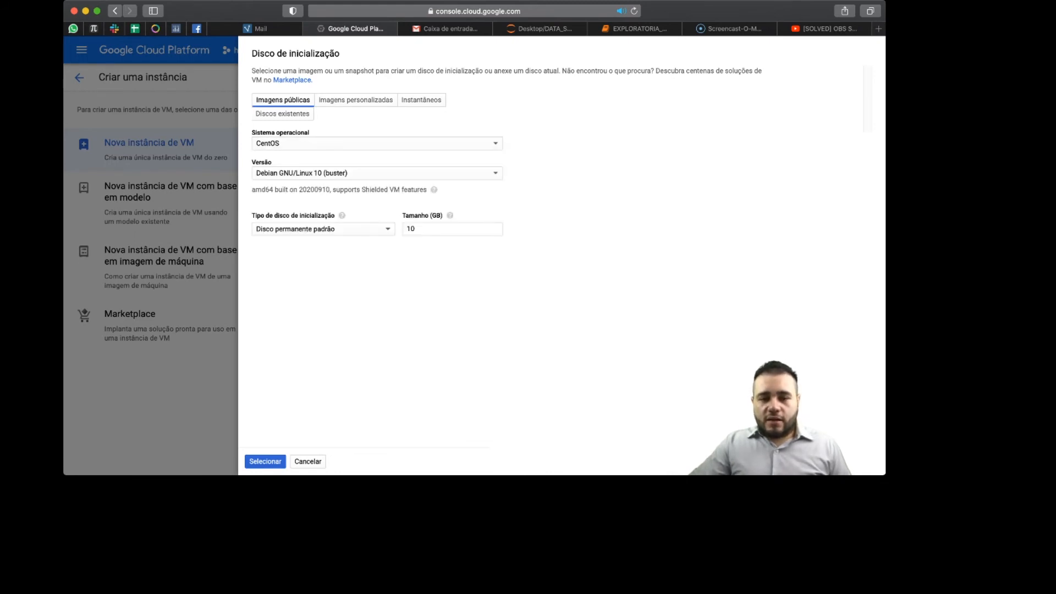
{"action": "left_click", "coordinate": [377, 173]}
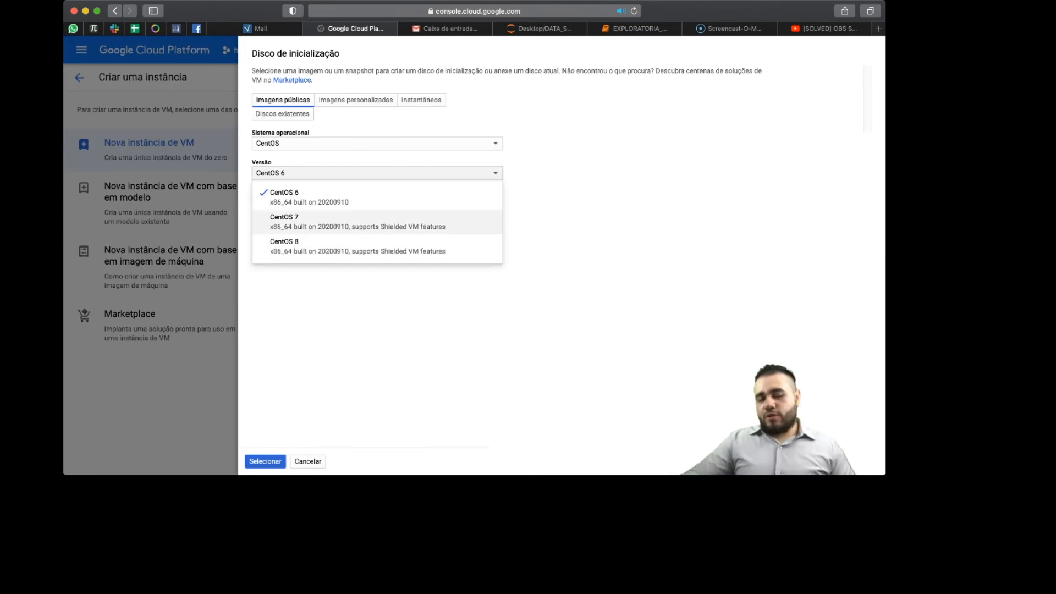
{"action": "left_click", "coordinate": [309, 221]}
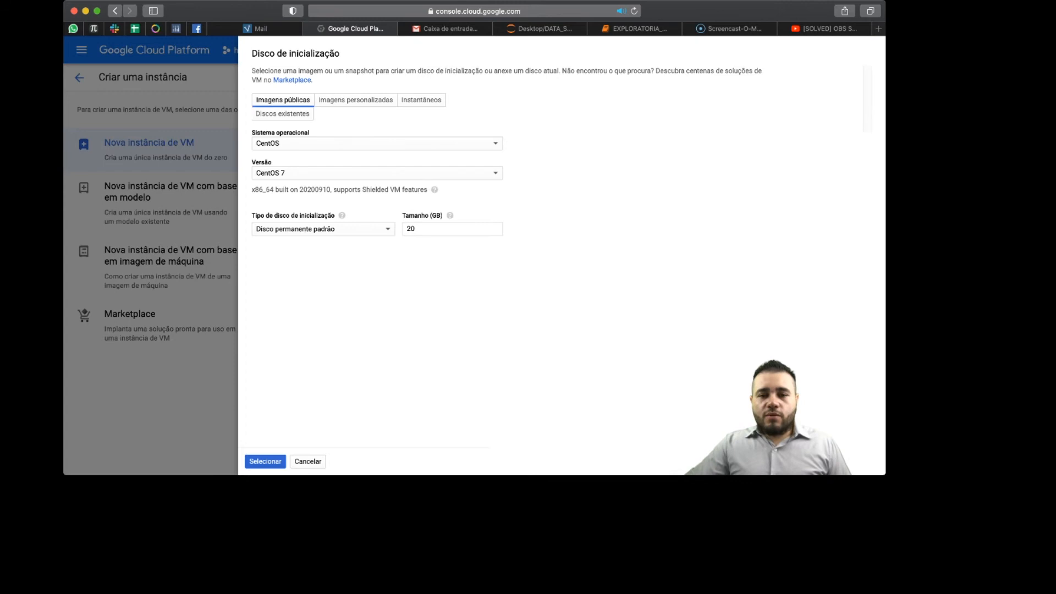
Step: Review the available operating systems and CentOS versions, and apply the CentOS 7 boot disk
{"action": "left_click", "coordinate": [377, 143]}
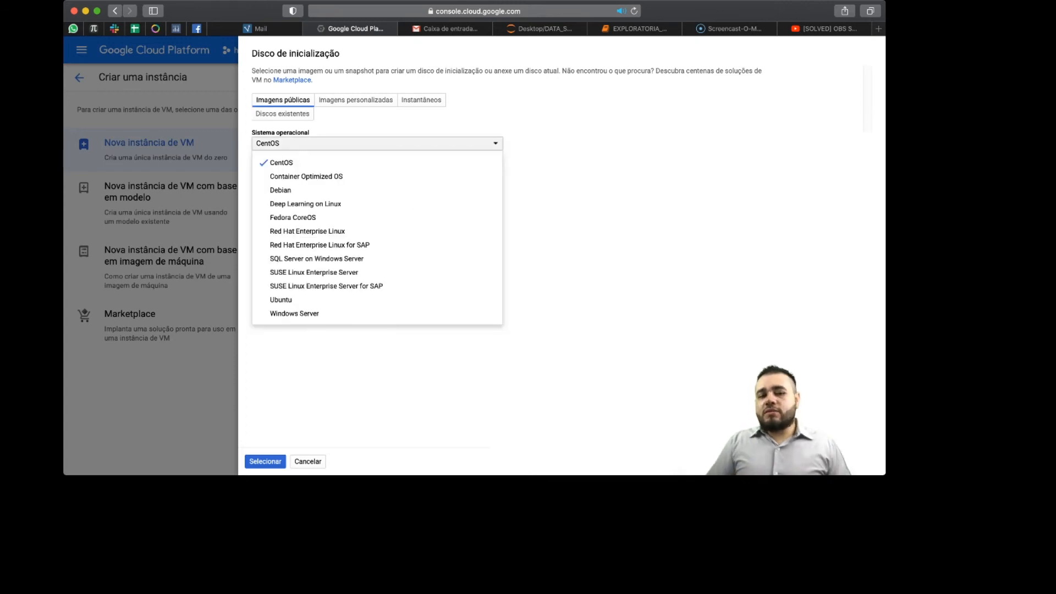
{"action": "key", "text": "Escape"}
{"action": "key", "text": "Tab"}
{"action": "key", "text": "space"}
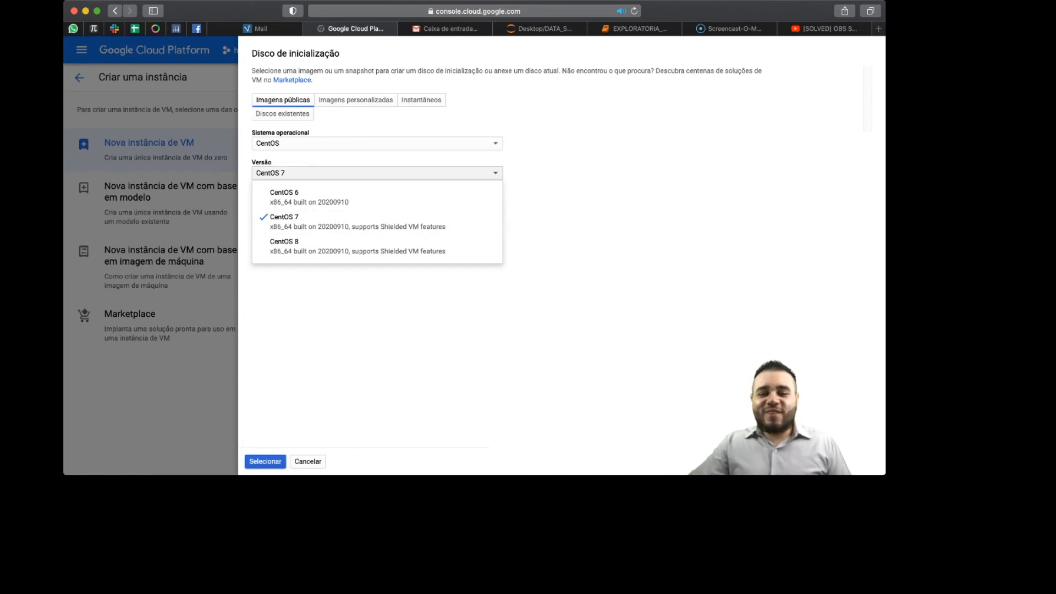
Step: Allow both HTTP and HTTPS traffic through the instance's firewall
{"action": "scroll", "coordinate": [590, 282], "scroll_direction": "down", "scroll_amount": 4}
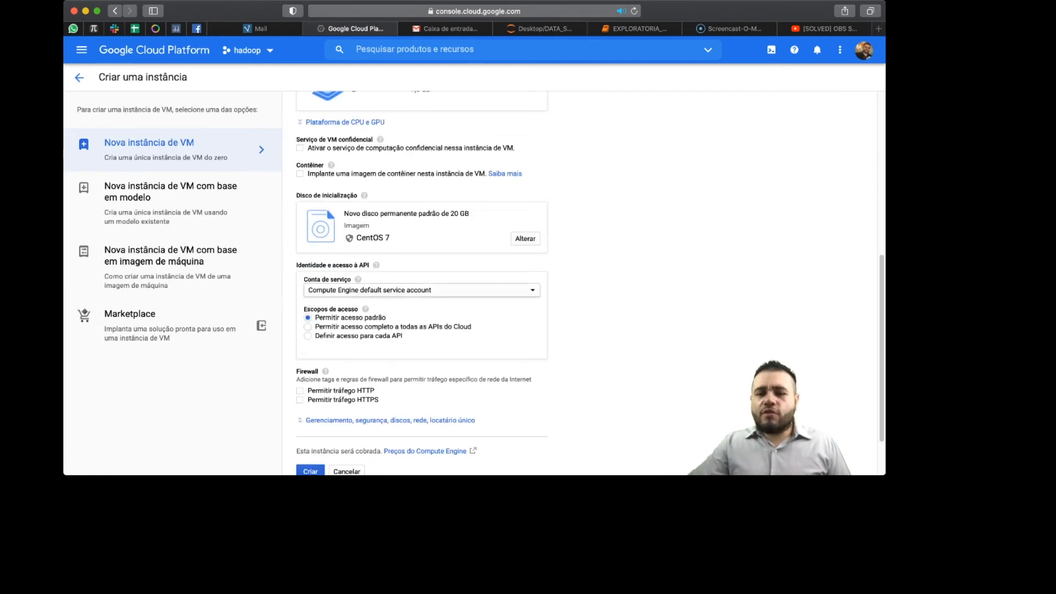
{"action": "scroll", "coordinate": [590, 282], "scroll_direction": "down", "scroll_amount": 1}
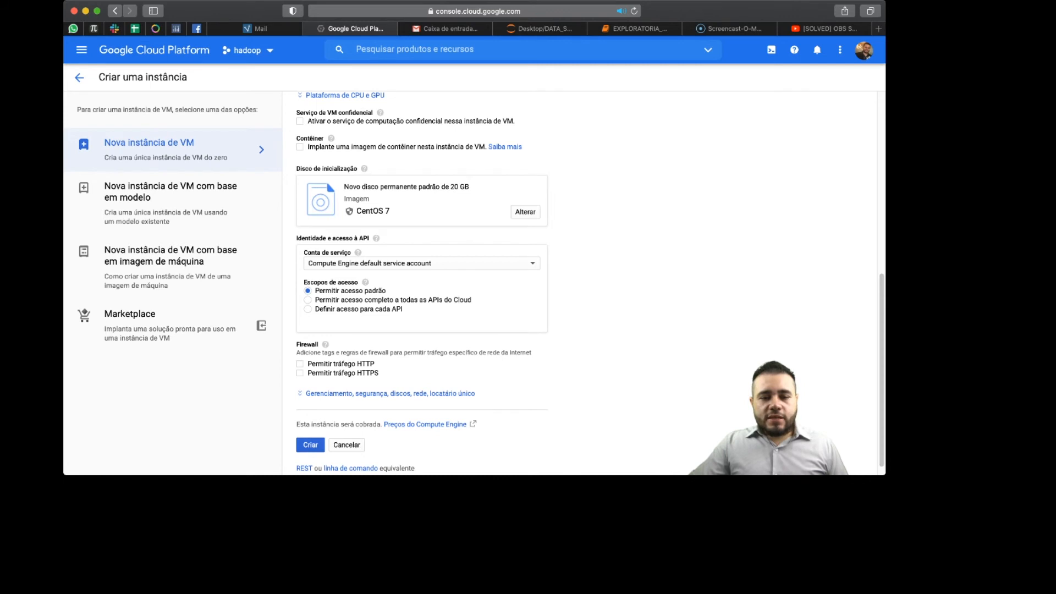
{"action": "scroll", "coordinate": [590, 283], "scroll_direction": "down", "scroll_amount": 1}
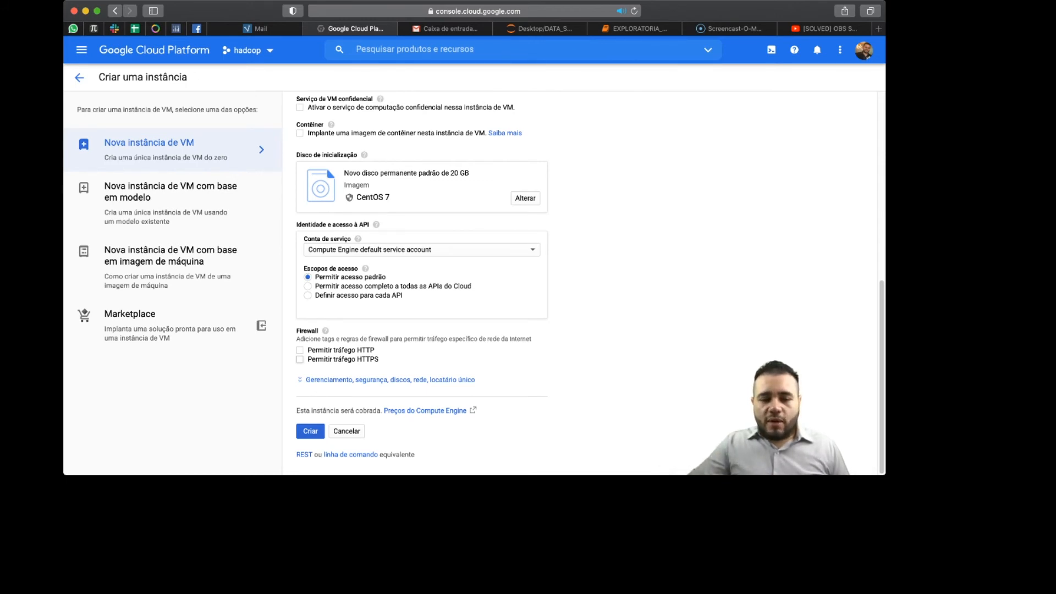
{"action": "left_click", "coordinate": [300, 359]}
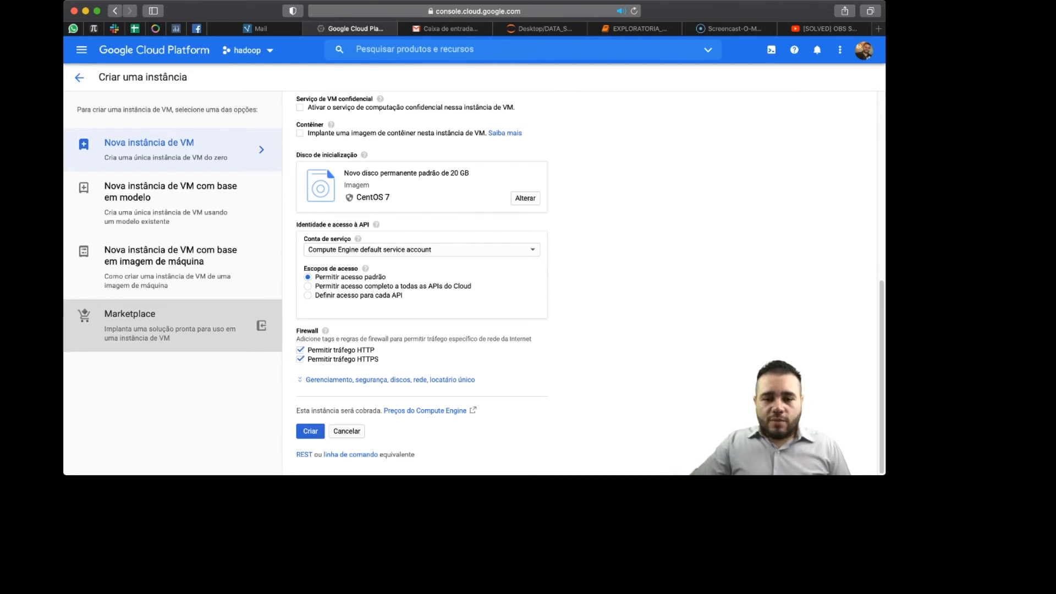
Step: Keep the boot disk as a standard persistent disk (Disco permanente padrão) and set its size to 50 GB
{"action": "scroll", "coordinate": [421, 275], "scroll_direction": "up", "scroll_amount": 3}
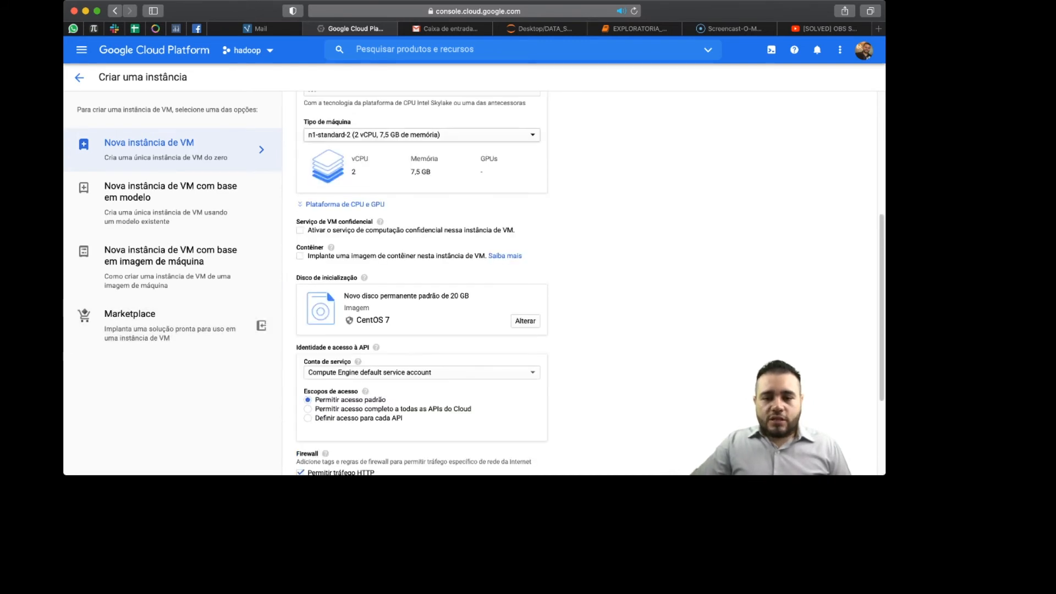
{"action": "left_click", "coordinate": [526, 321]}
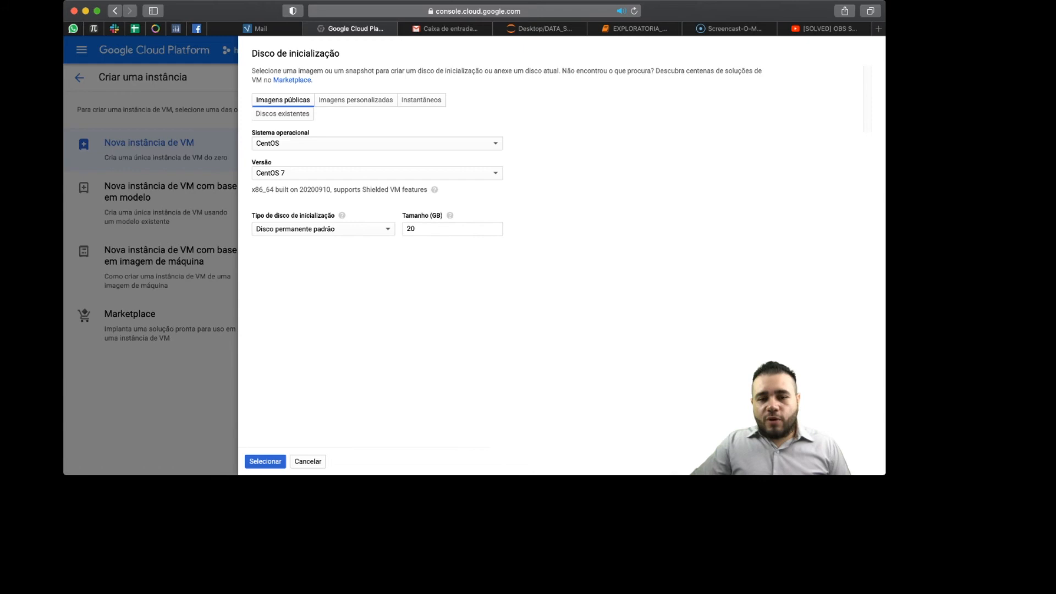
{"action": "left_click", "coordinate": [323, 229]}
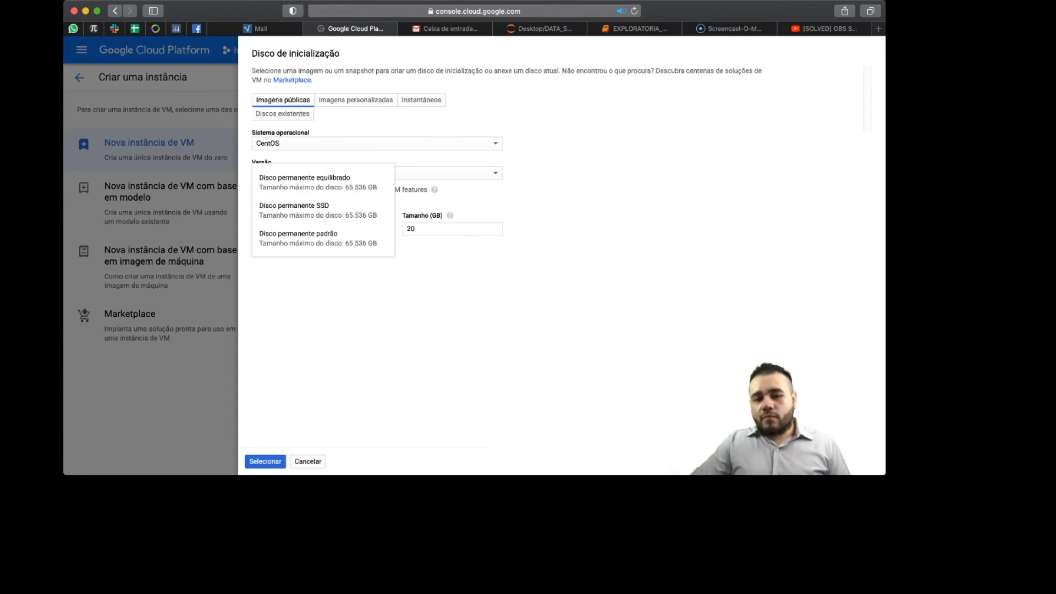
{"action": "left_click", "coordinate": [318, 238]}
{"action": "left_click", "coordinate": [433, 229]}
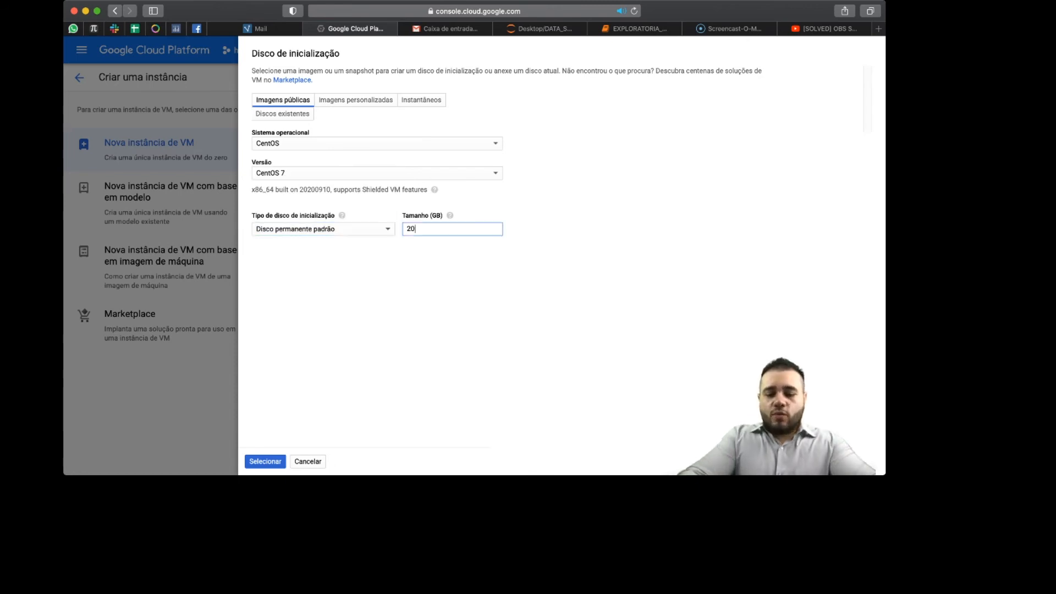
{"action": "key", "text": "super+a"}
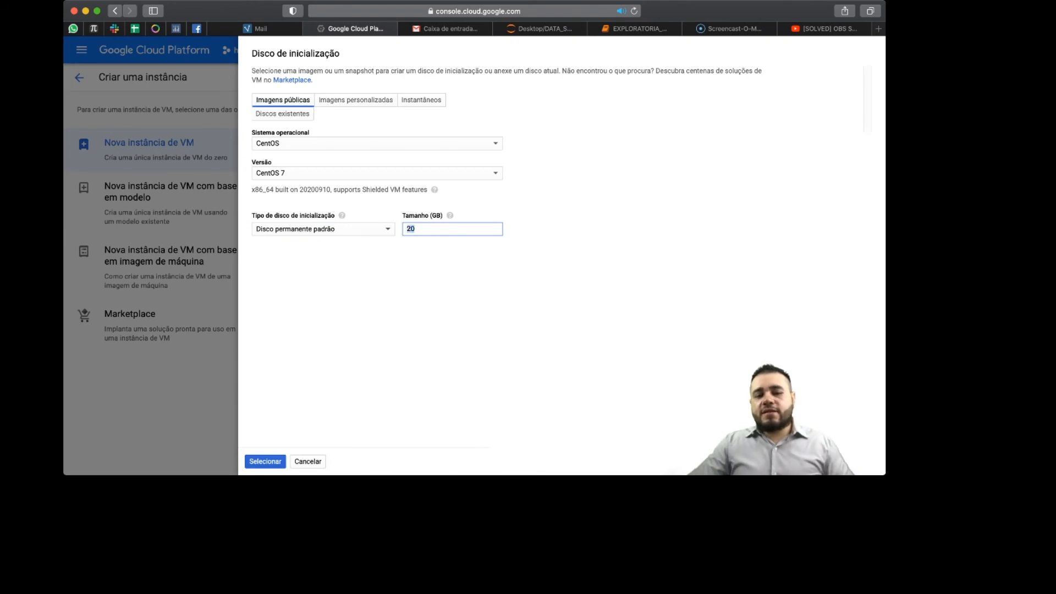
{"action": "type", "text": "50"}
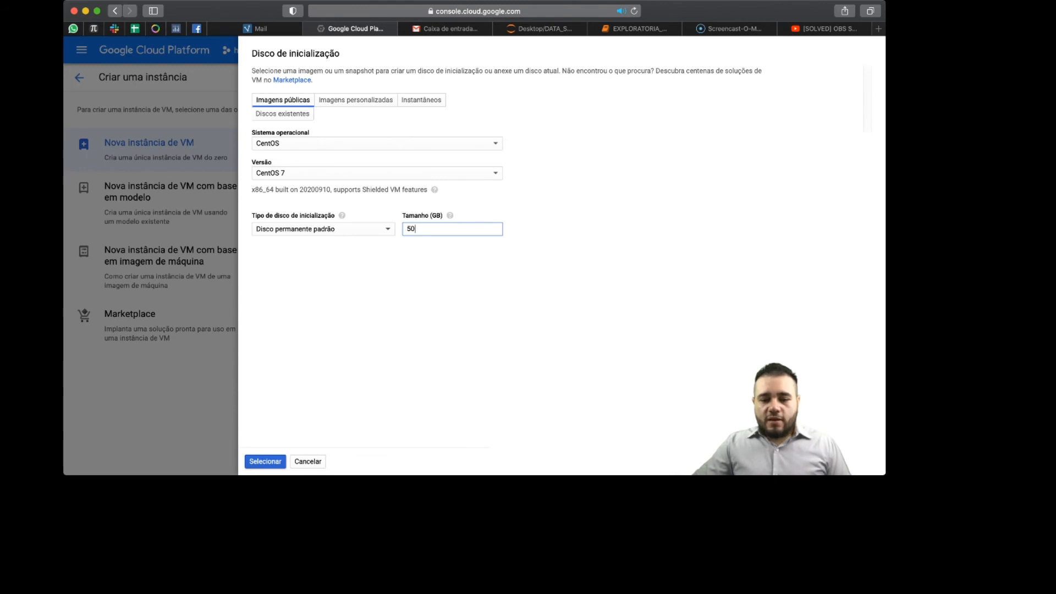
{"action": "key", "text": "Return"}
Step: Create the maestriavm1 instance with the configured settings and dismiss the notifications
{"action": "scroll", "coordinate": [580, 283], "scroll_direction": "down", "scroll_amount": 3}
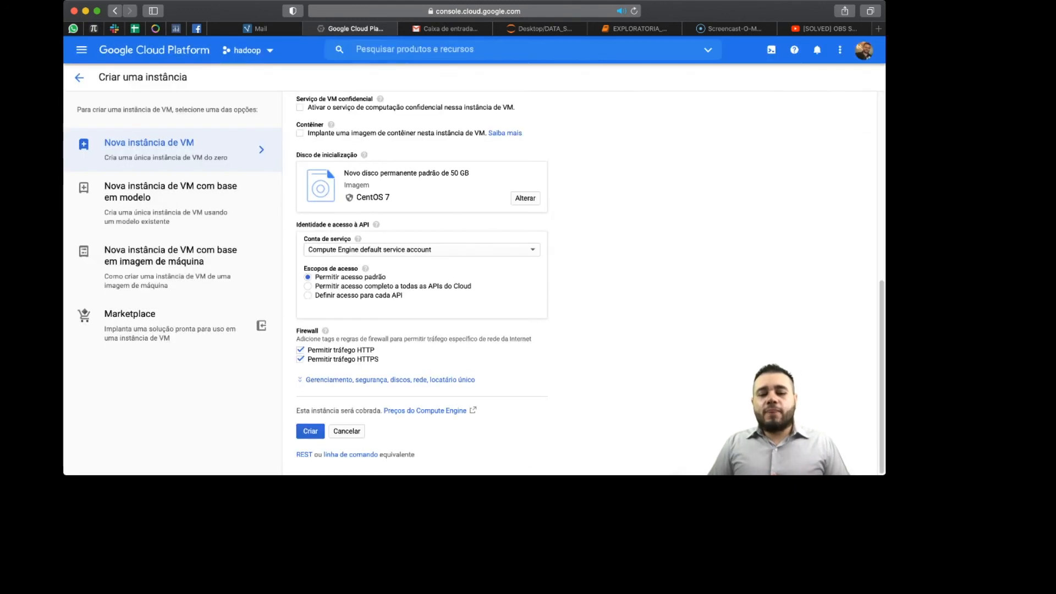
{"action": "left_click", "coordinate": [310, 431]}
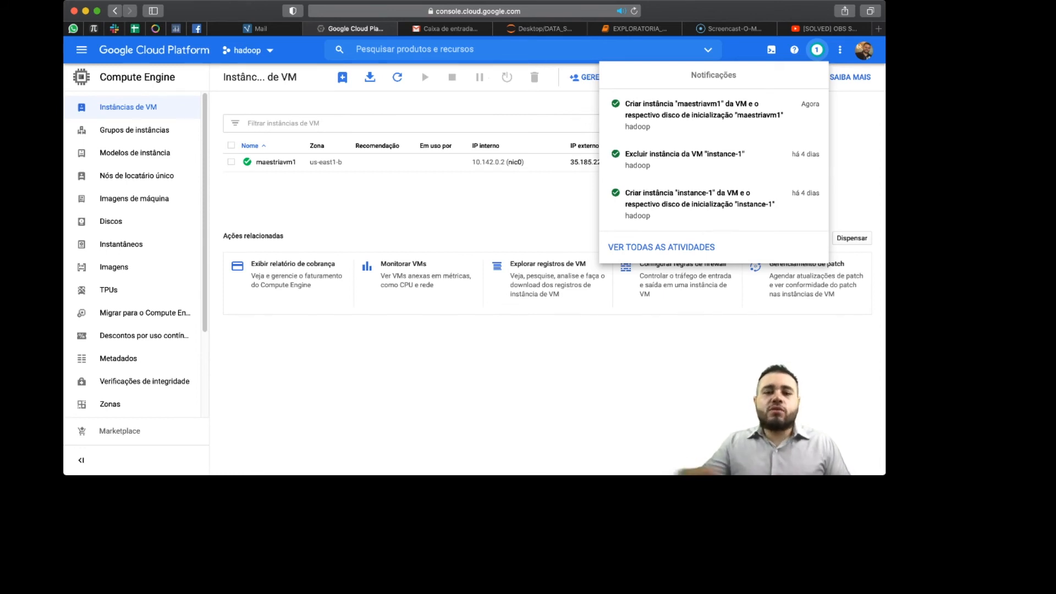
{"action": "key", "text": "Escape"}
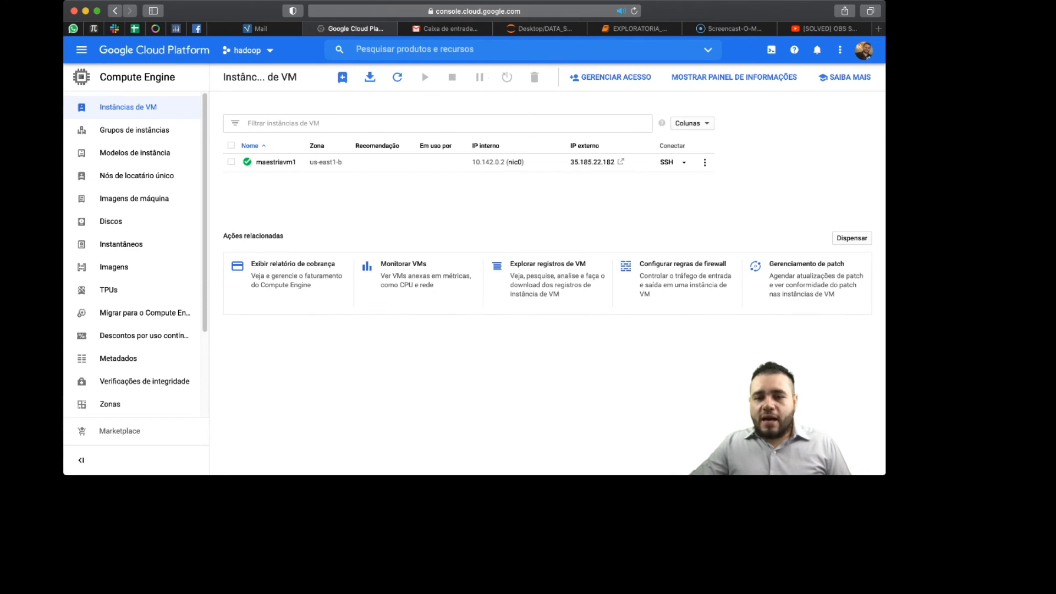
Step: Open an SSH session to maestriavm1 in a browser window and return to the VM instance list
{"action": "left_click", "coordinate": [684, 162]}
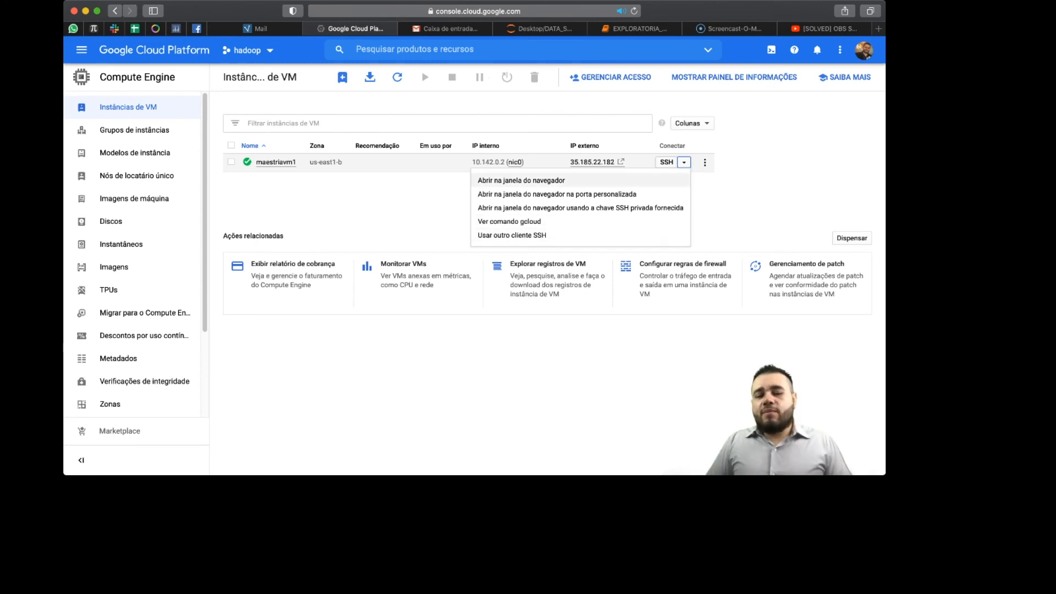
{"action": "left_click", "coordinate": [522, 181]}
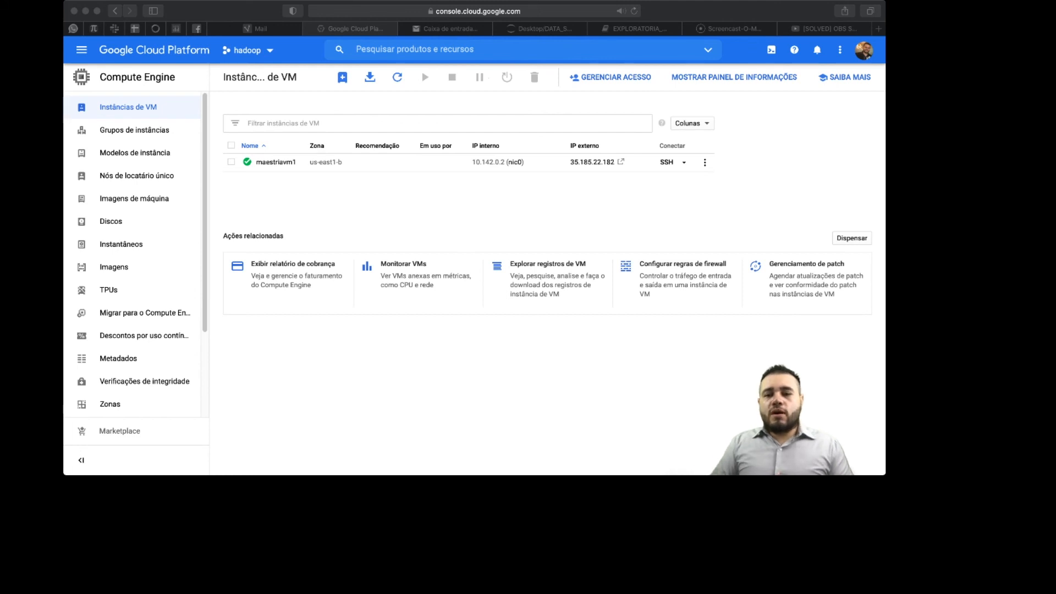
{"action": "key", "text": "super+Tab"}
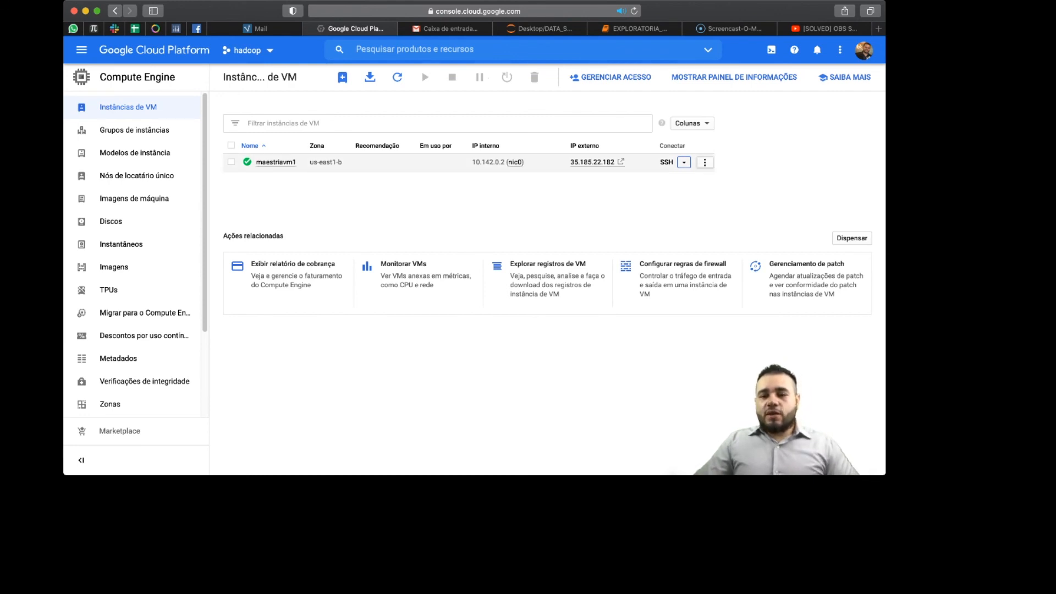
Step: Review the management actions available for the maestriavm1 instance, such as stopping, suspending or deleting it
{"action": "left_click", "coordinate": [705, 162]}
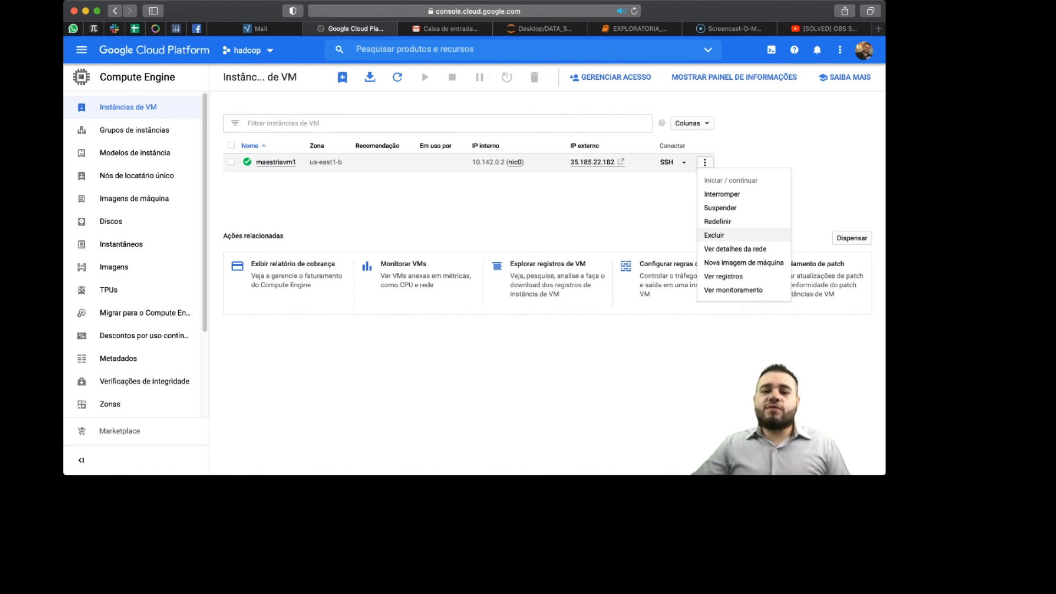
{"action": "key", "text": "Escape"}
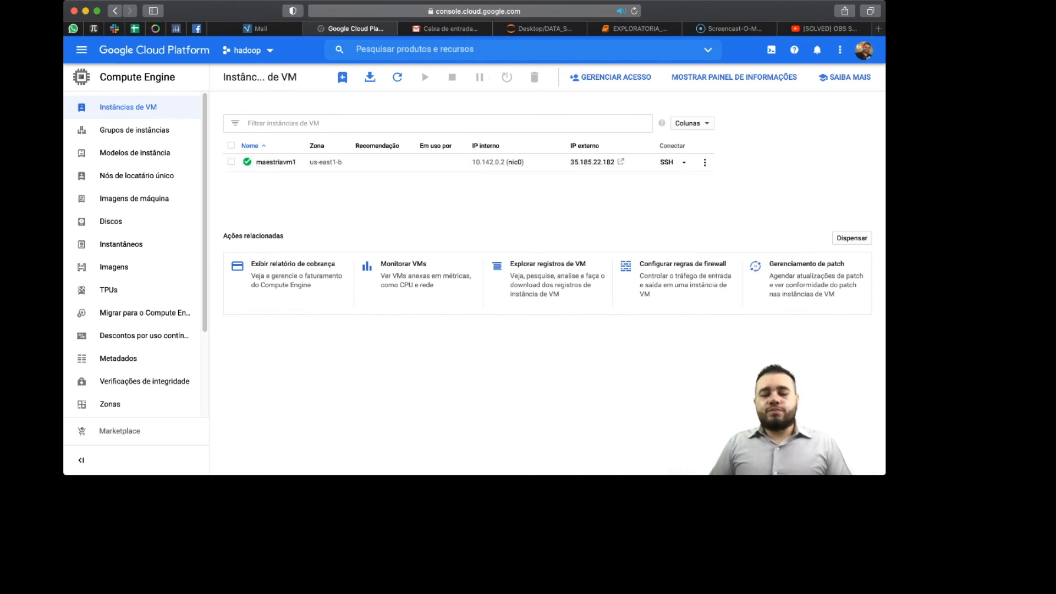